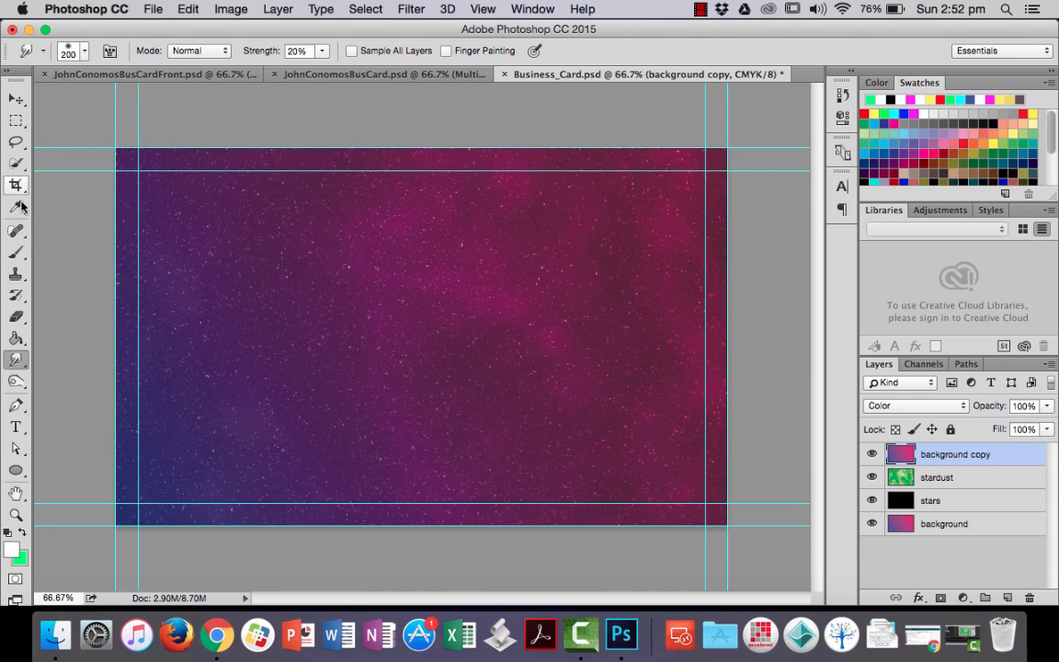
Set the foreground to white over a black background colour and draw an ellipse about 1032 × 623 px across the card's upper left.
left_click(9, 533)
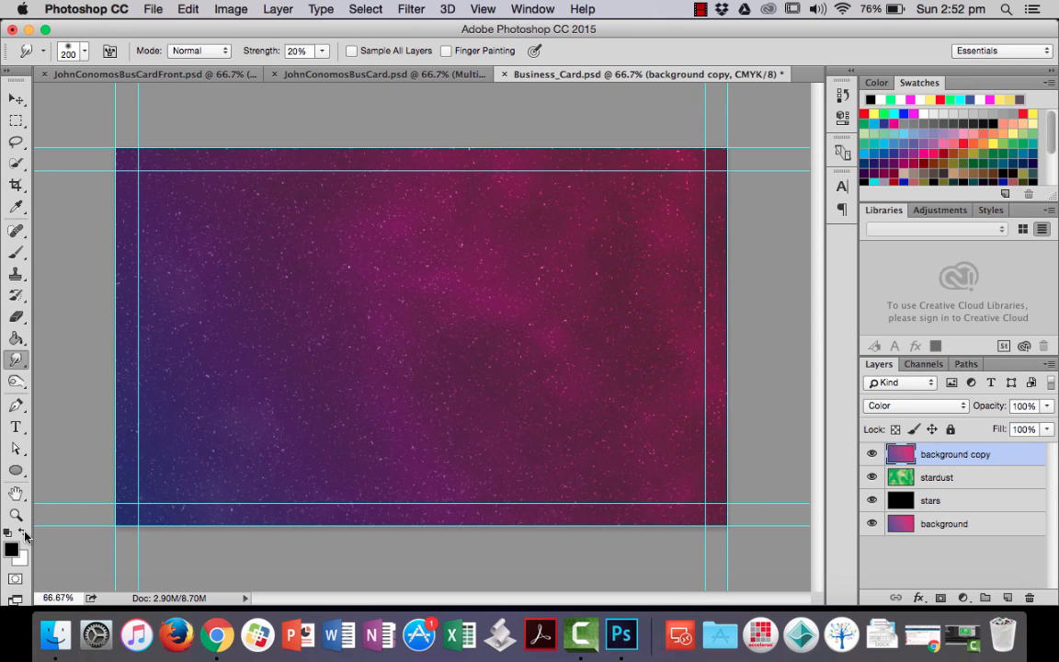
left_click(23, 532)
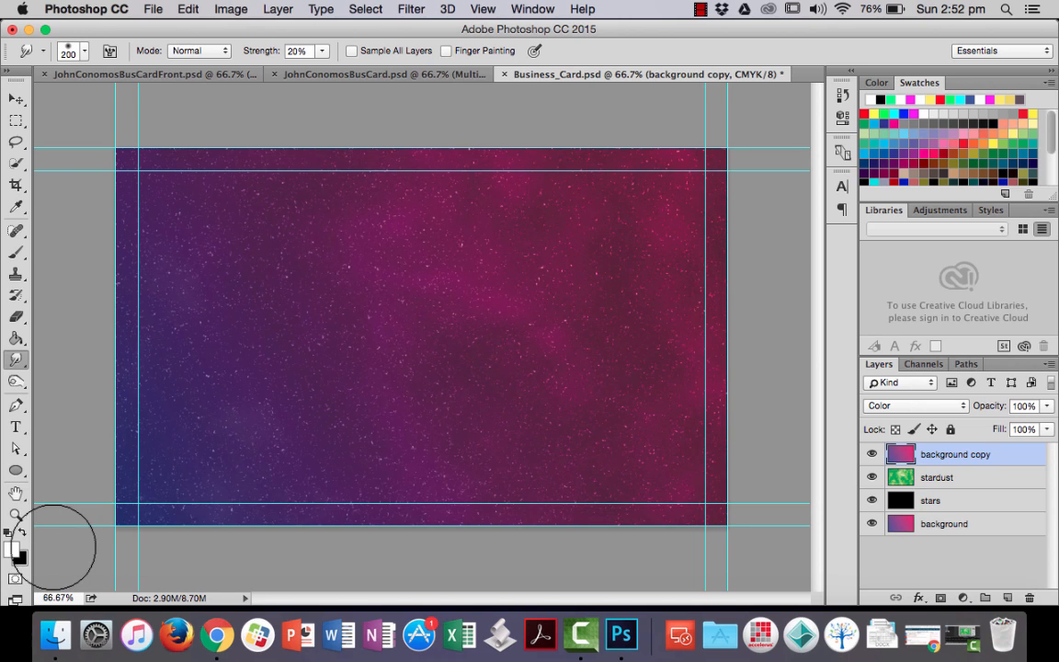
left_click(20, 471)
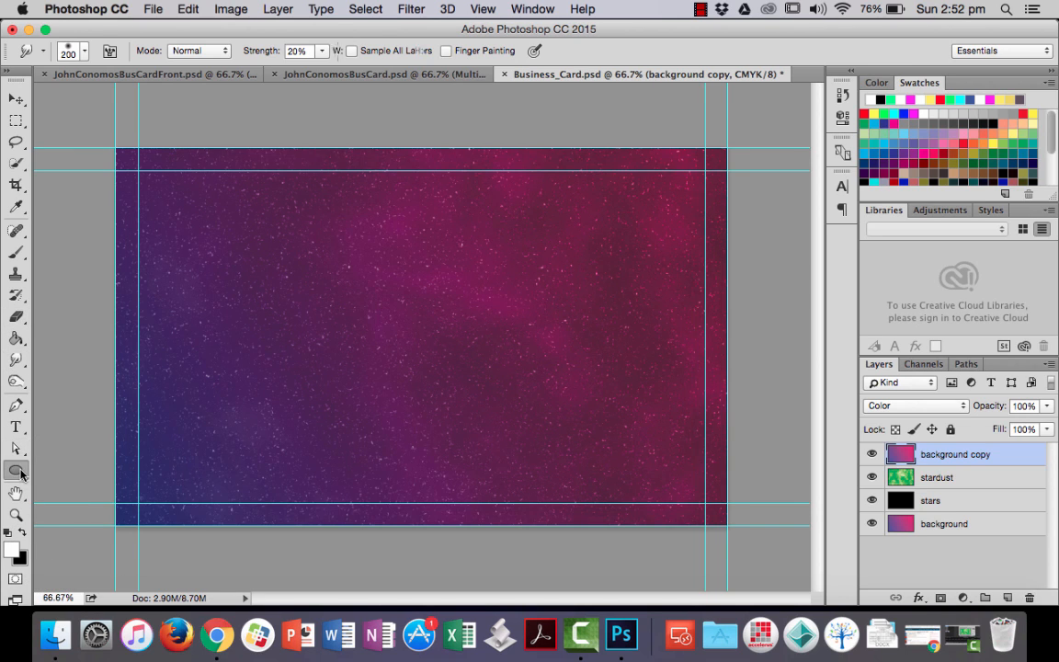
right_click(21, 471)
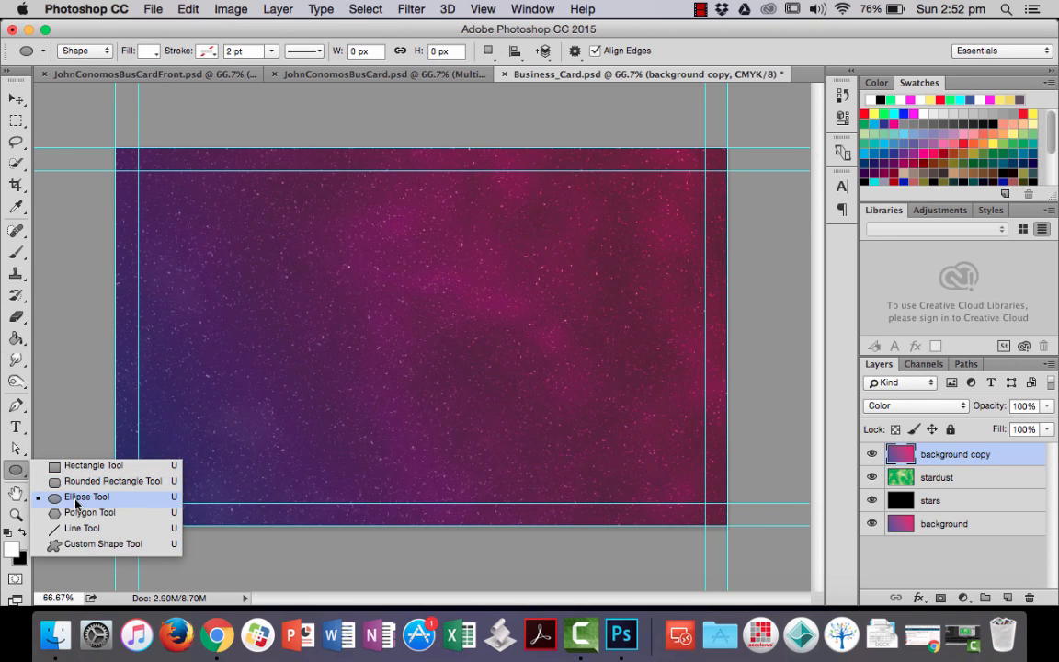
left_click(21, 472)
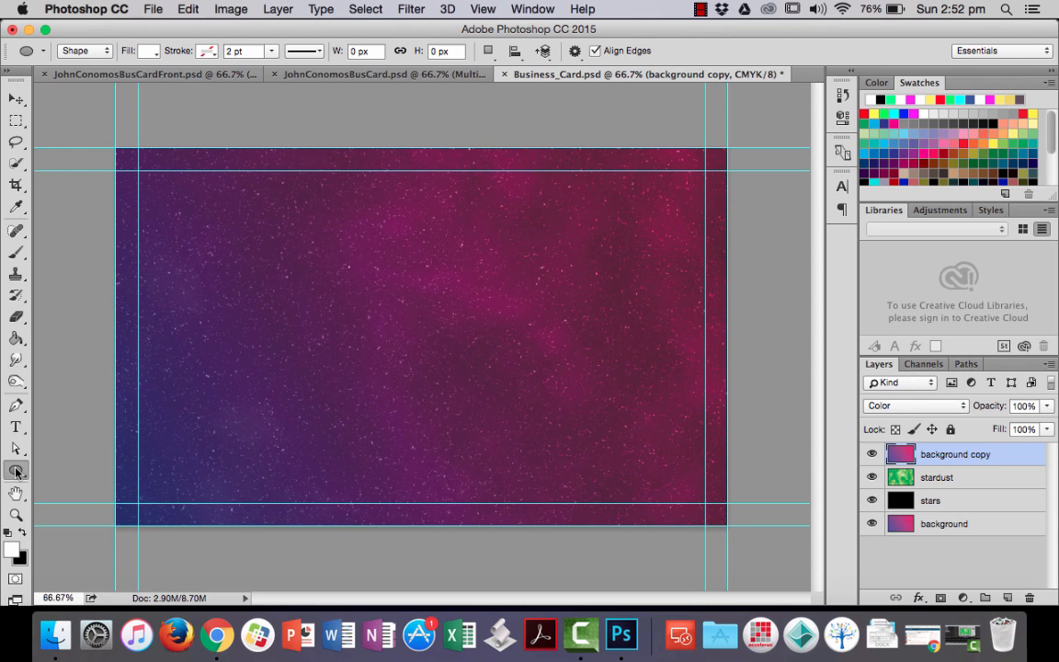
right_click(21, 472)
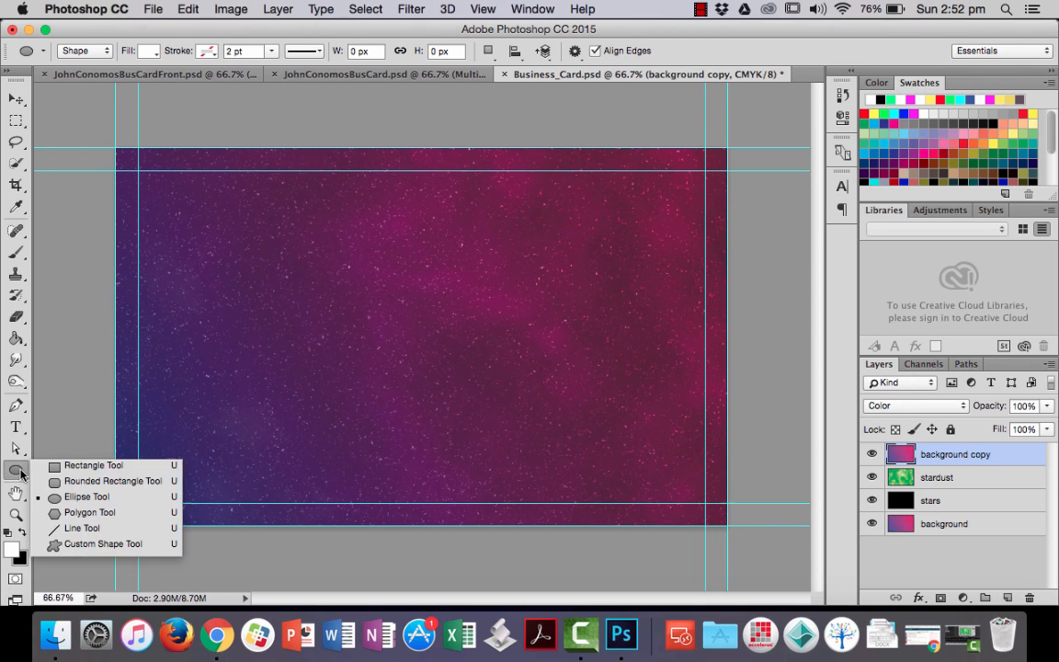
left_click(83, 498)
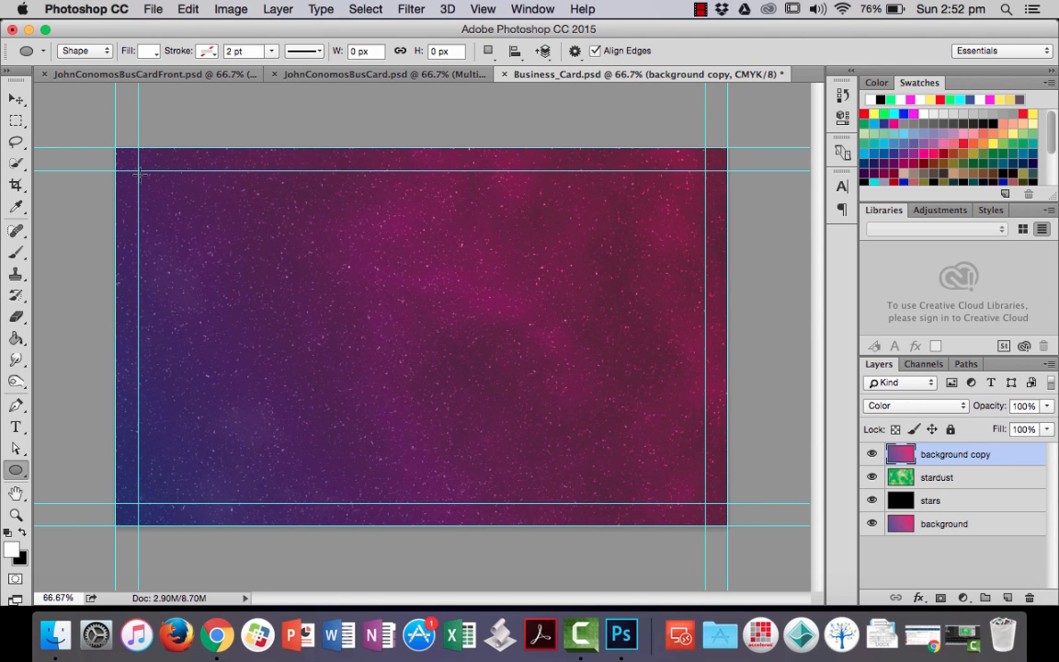
left_click_drag(41, 87, 607, 432)
Move the white ellipse upward until its lower edge sits just below the card's vertical middle.
left_click(16, 98)
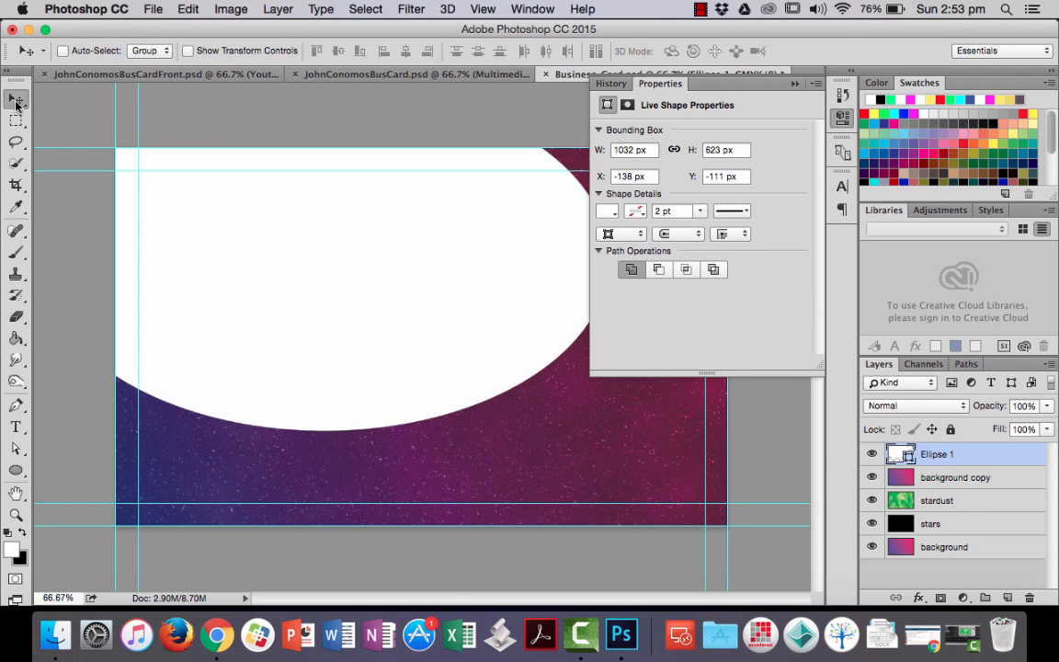
left_click(796, 83)
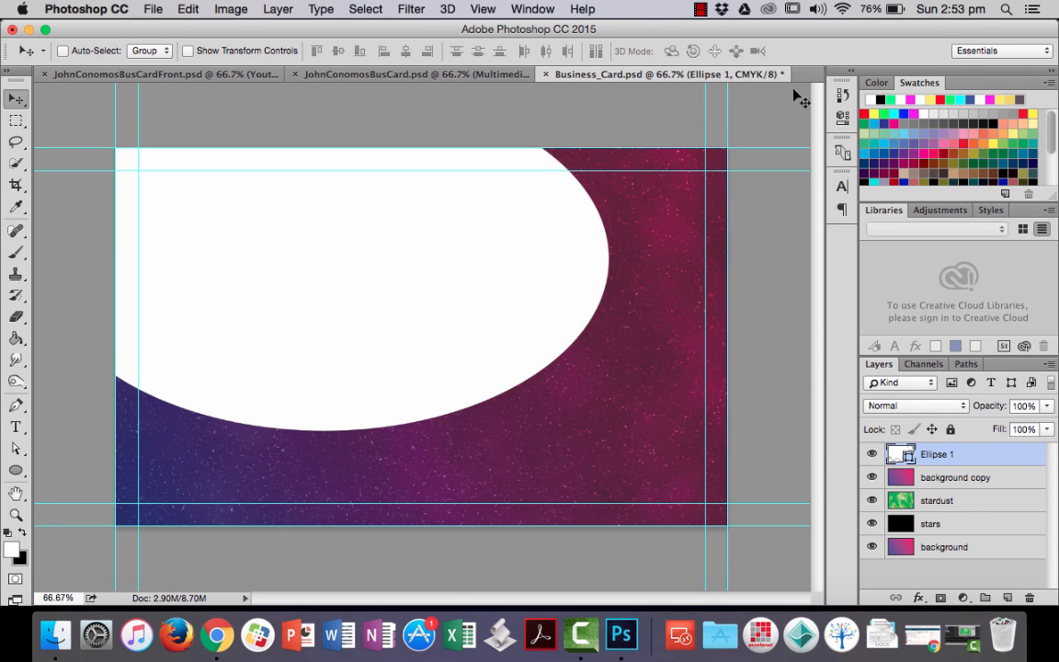
left_click_drag(494, 294, 501, 226)
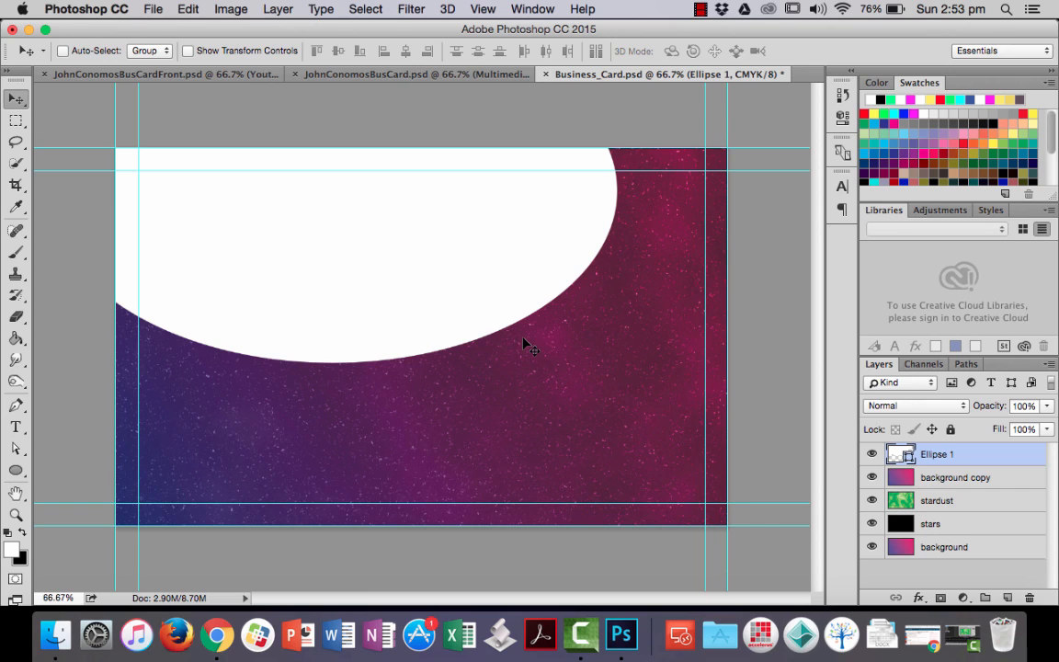
Set the Ellipse 1 layer's blend mode to Soft Light and its opacity to 10%.
left_click(945, 405)
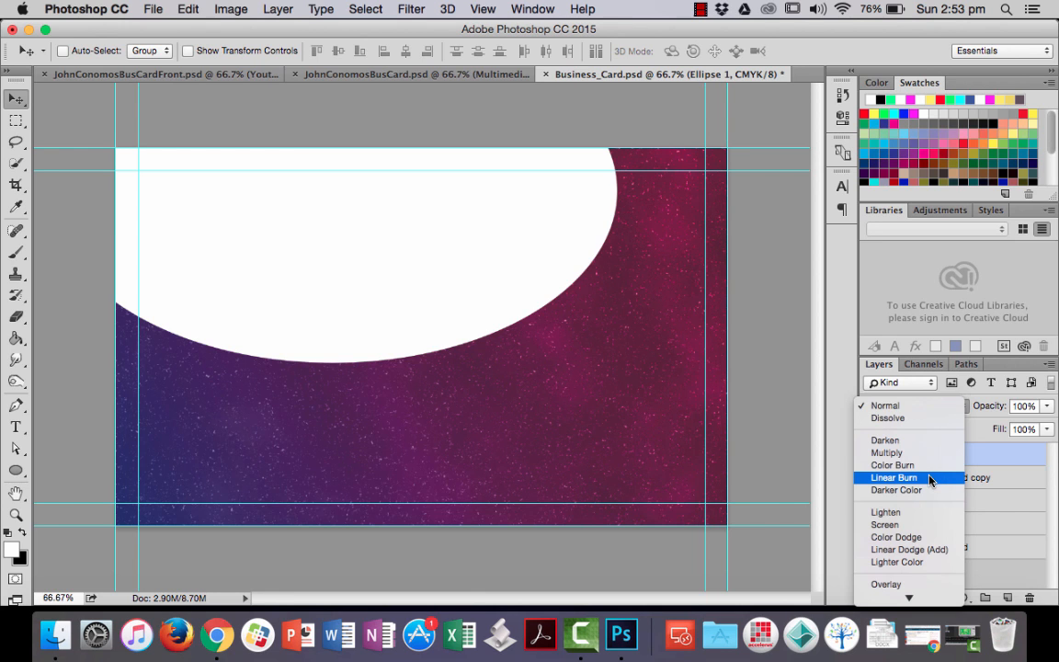
scroll(931, 479, "down", 5)
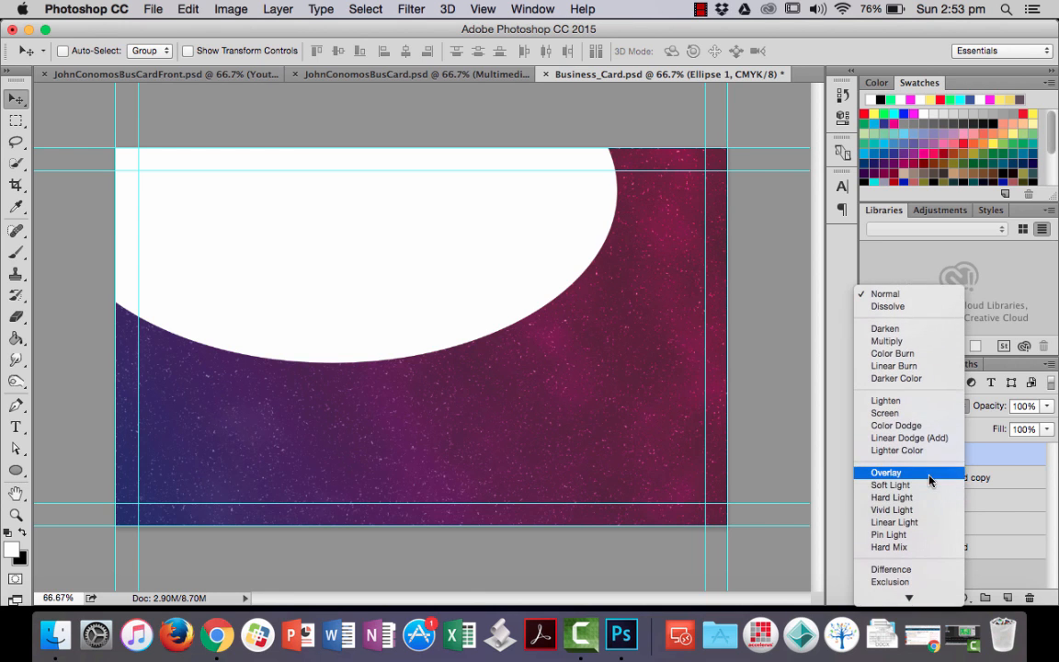
left_click(929, 485)
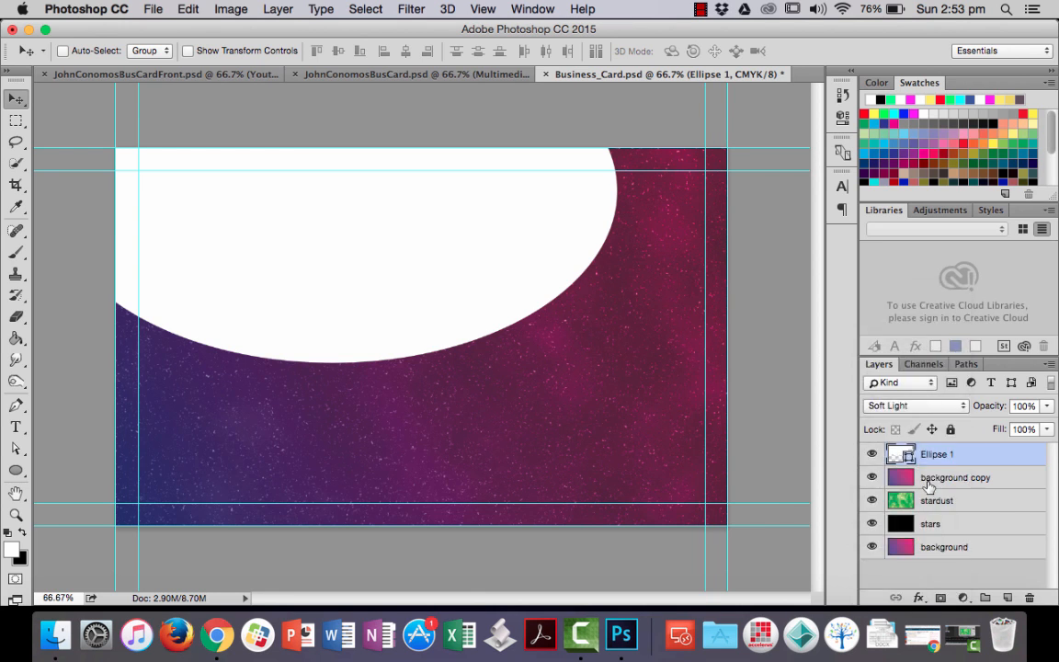
left_click(1047, 406)
left_click_drag(1049, 423, 978, 429)
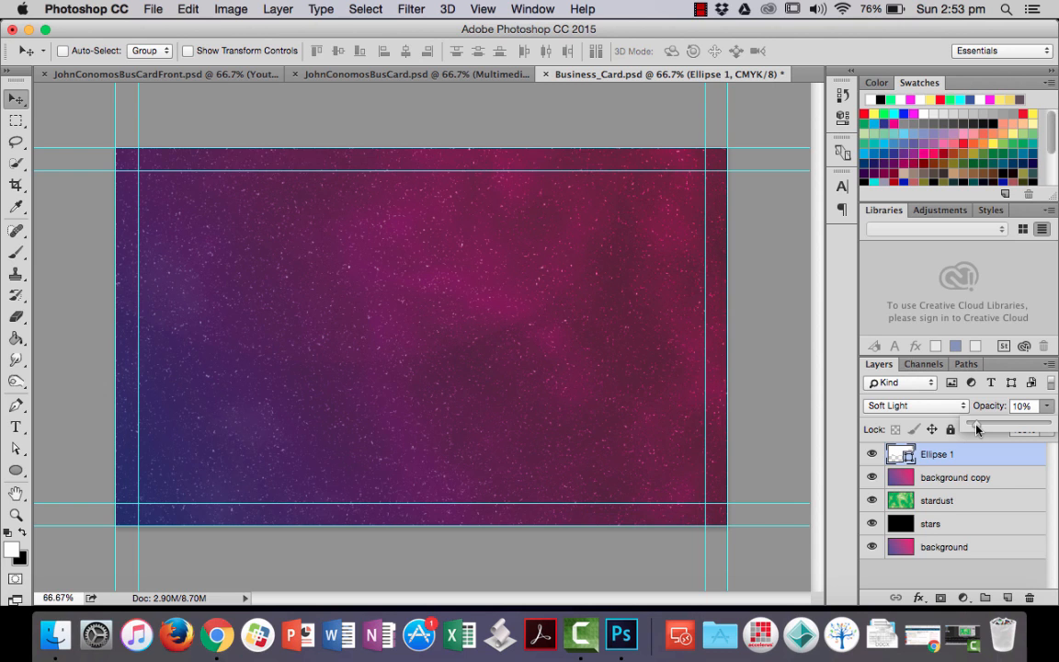
Hide the Ellipse 1 layer and duplicate it twice.
left_click(872, 456)
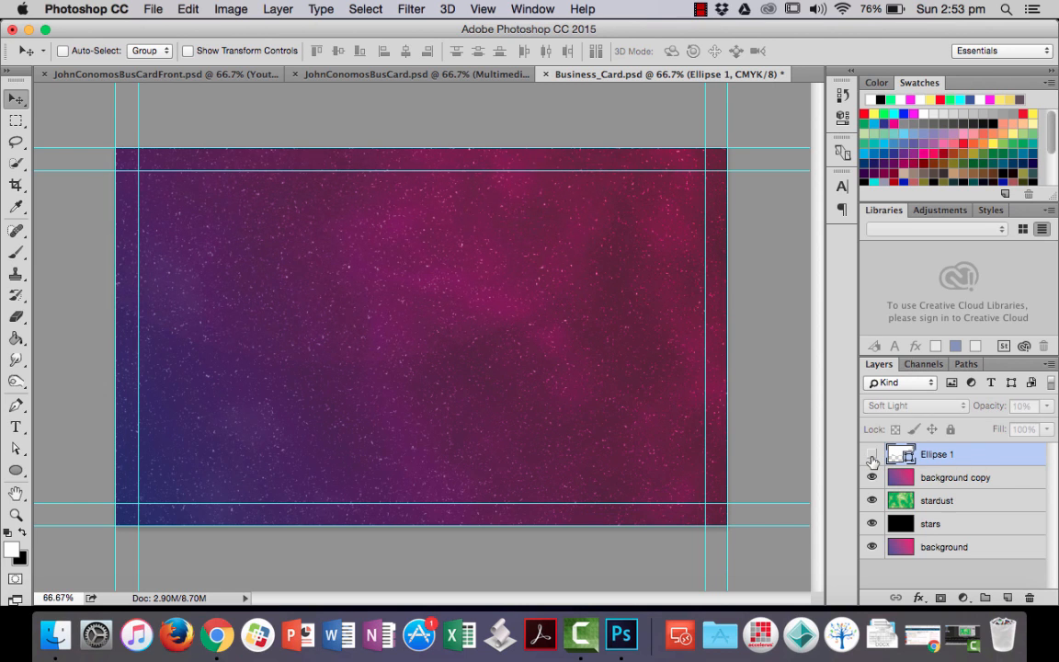
left_click(873, 456)
right_click(969, 457)
left_click(916, 518)
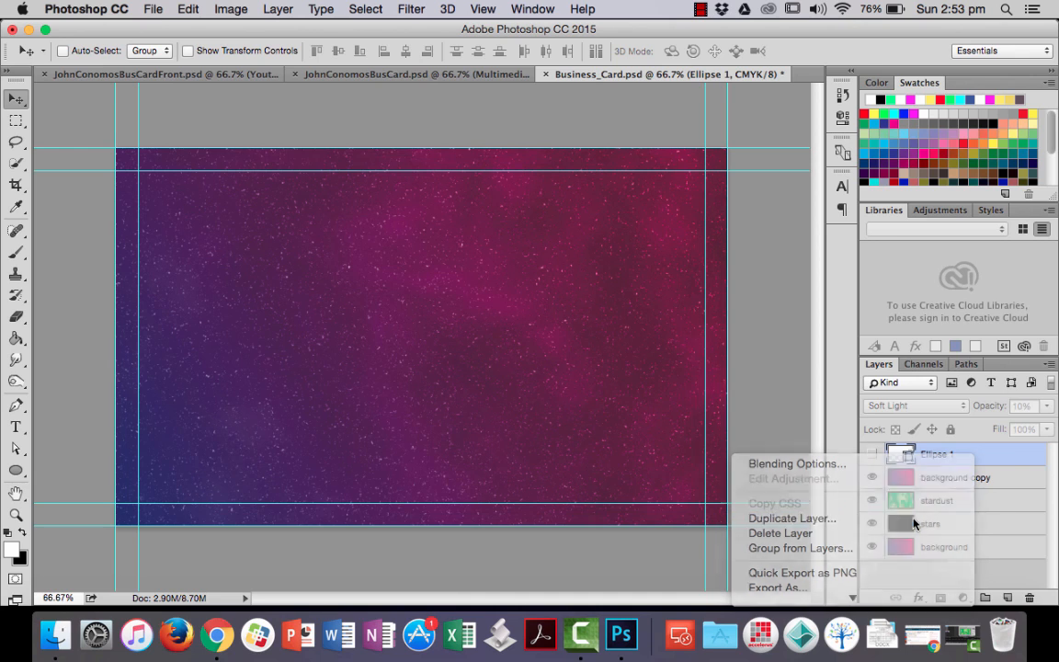
left_click(952, 355)
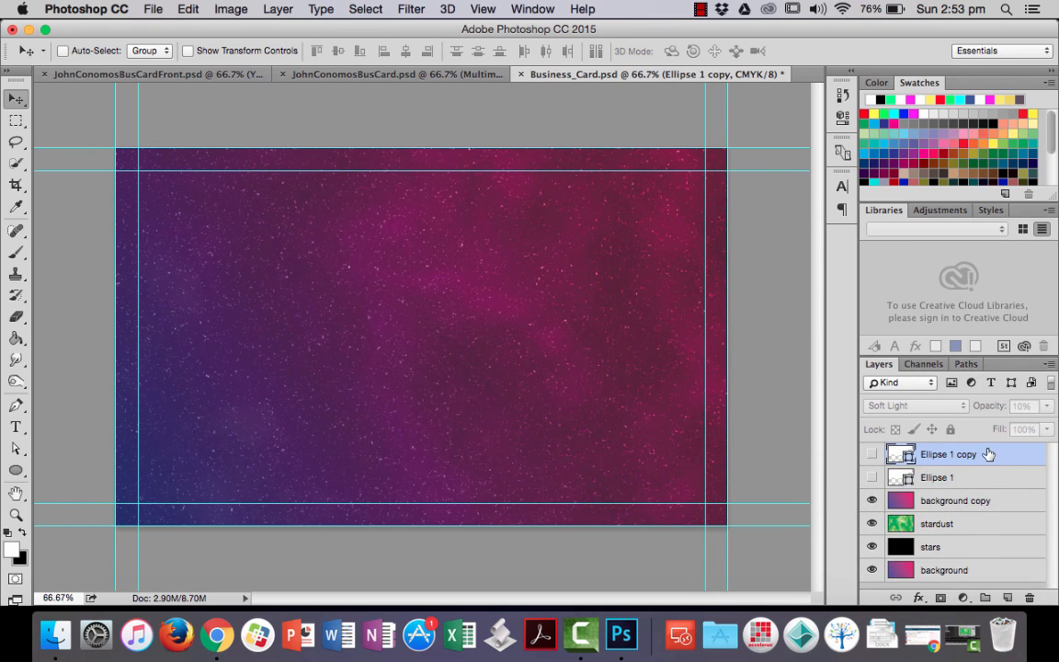
right_click(989, 454)
key("Escape")
right_click(979, 452)
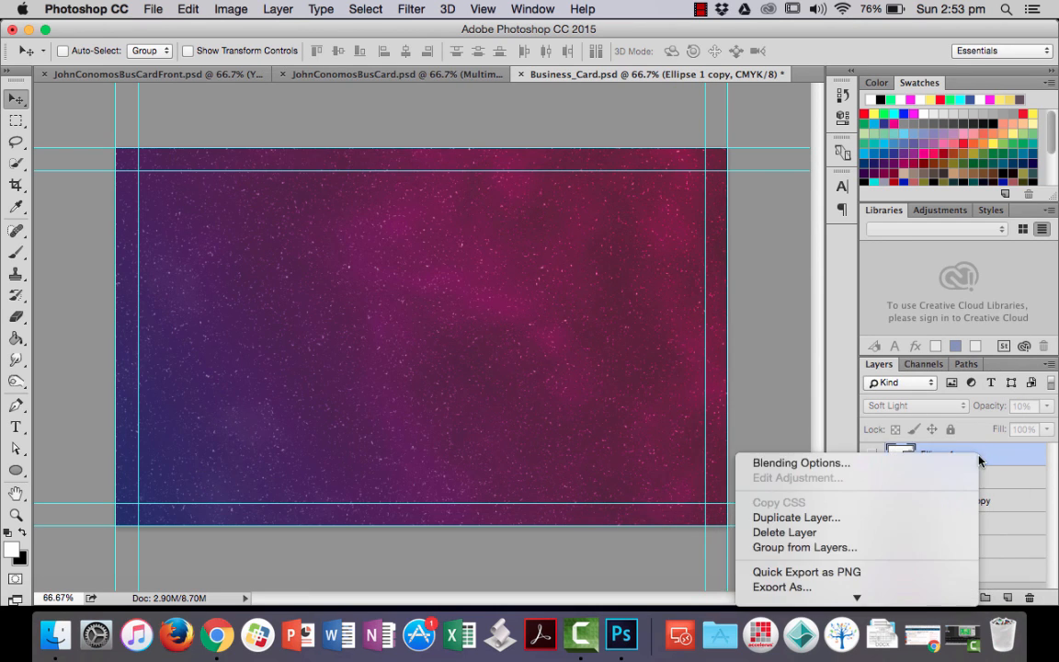
left_click(910, 518)
left_click(951, 354)
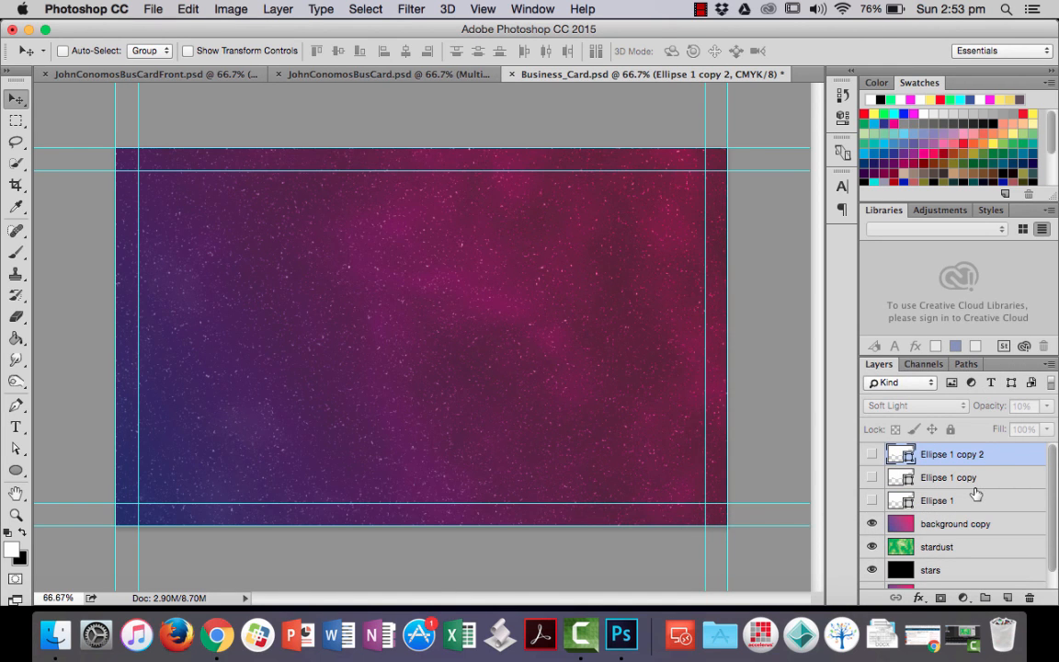
Show all three ellipse layers and move the two copies so the ellipses are staggered down the card.
left_click(872, 500)
left_click(871, 479)
left_click(871, 454)
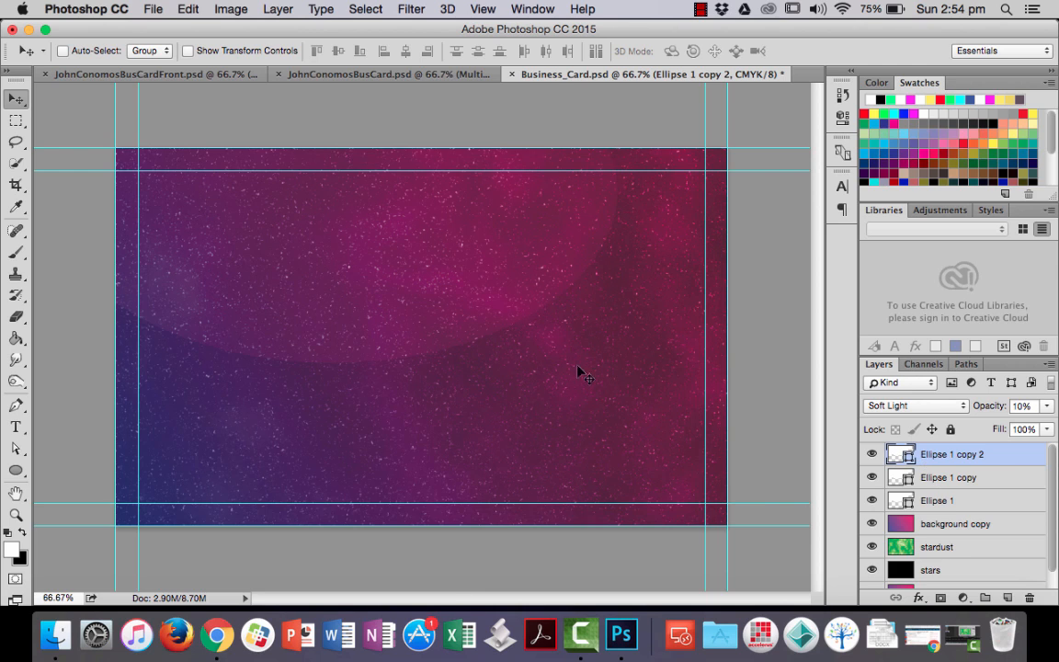
left_click_drag(469, 241, 435, 350)
key("alt+bracketleft")
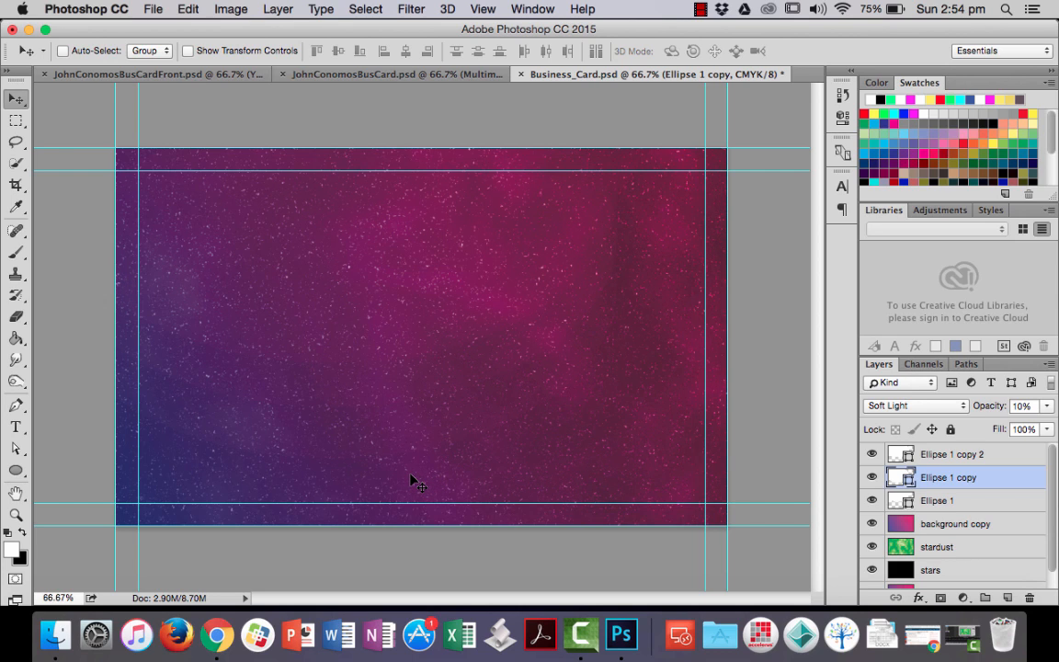
Add a layer above the ellipses and paint one white dab at the card's centre with a 492 px soft round brush, 0% hardness.
left_click(984, 455)
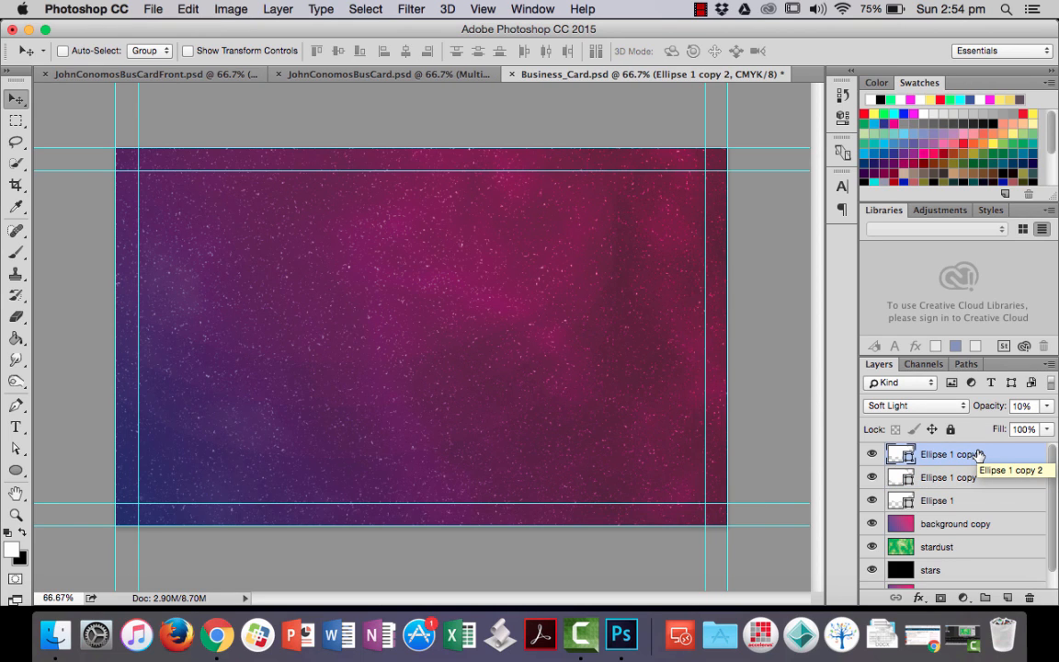
left_click(1007, 598)
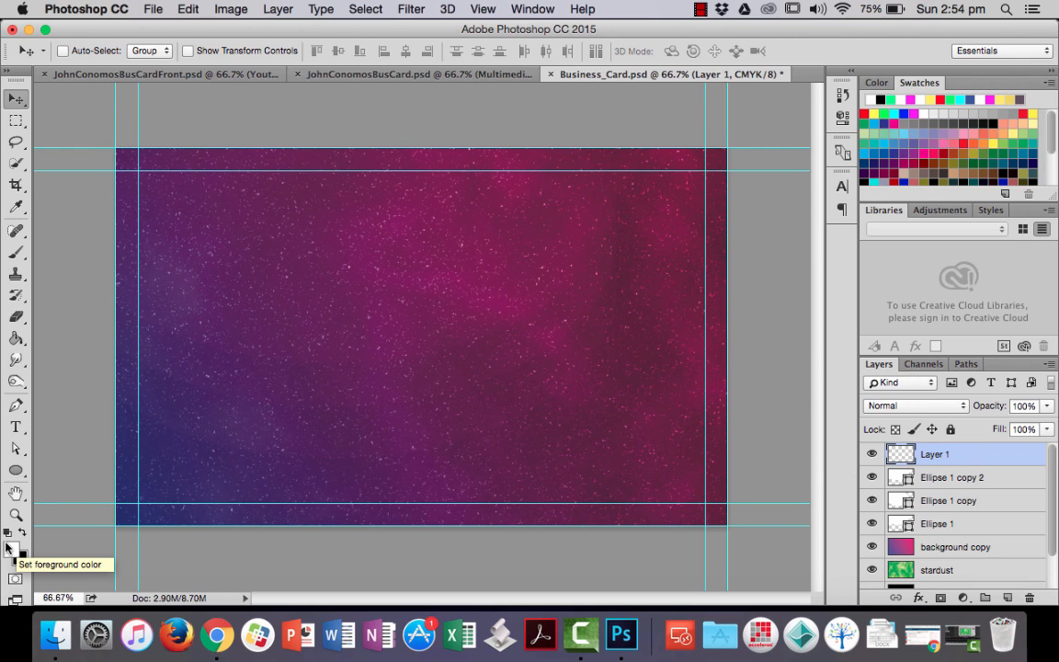
left_click(17, 253)
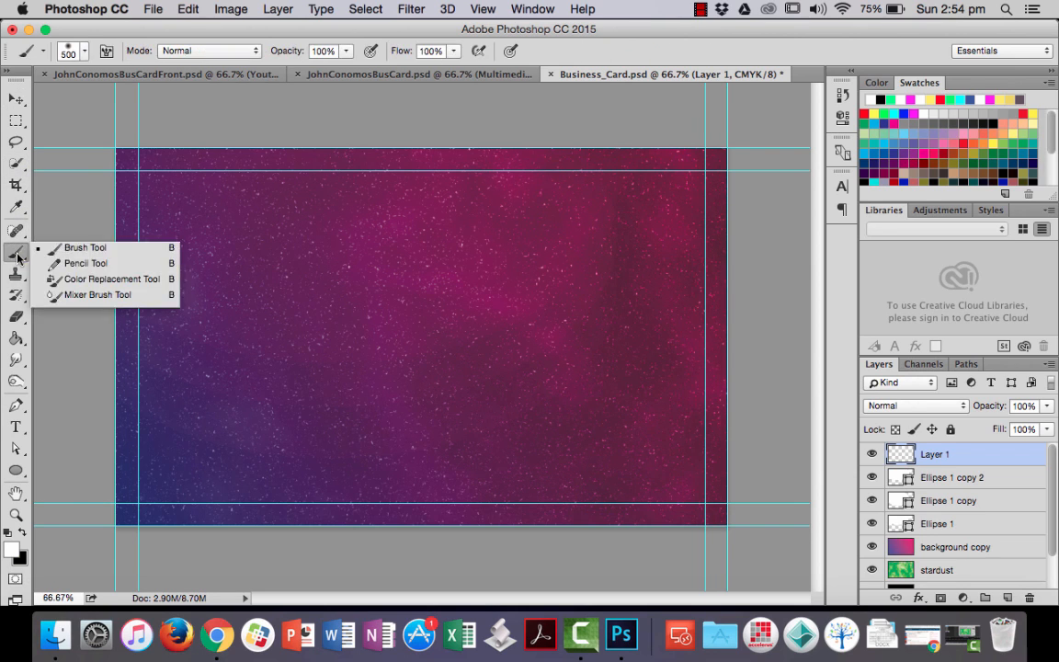
left_click(74, 248)
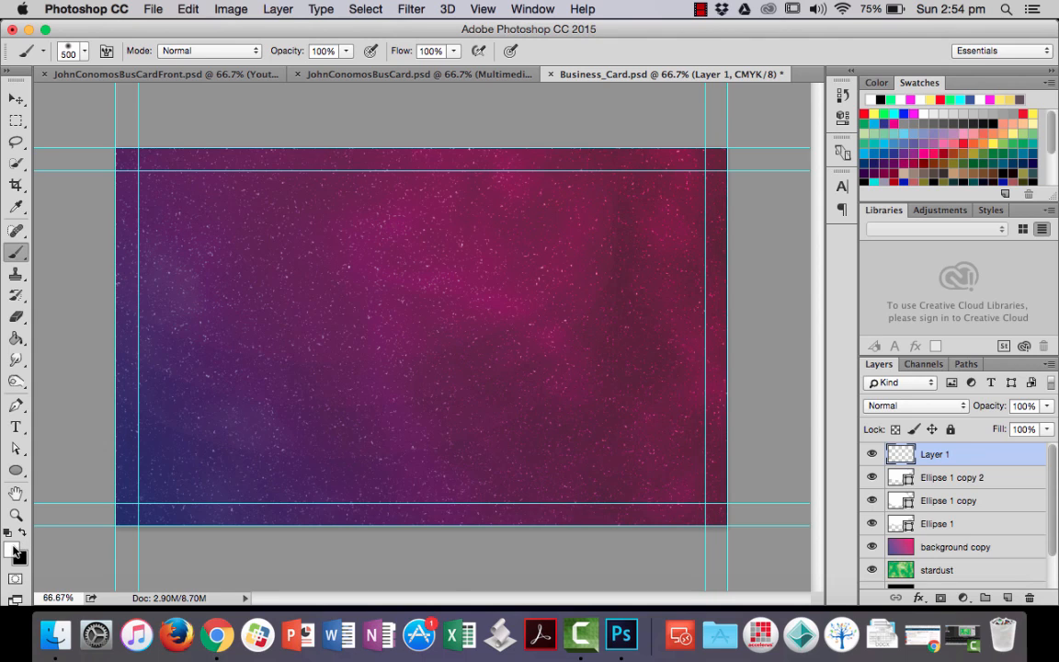
left_click(79, 51)
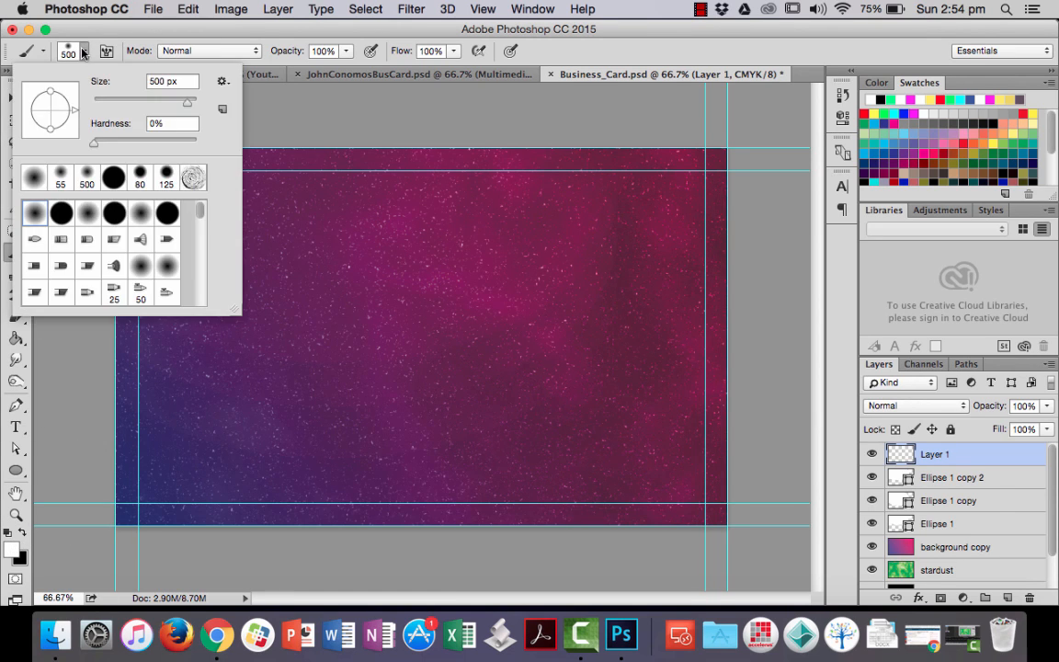
left_click(35, 214)
left_click_drag(184, 106, 187, 107)
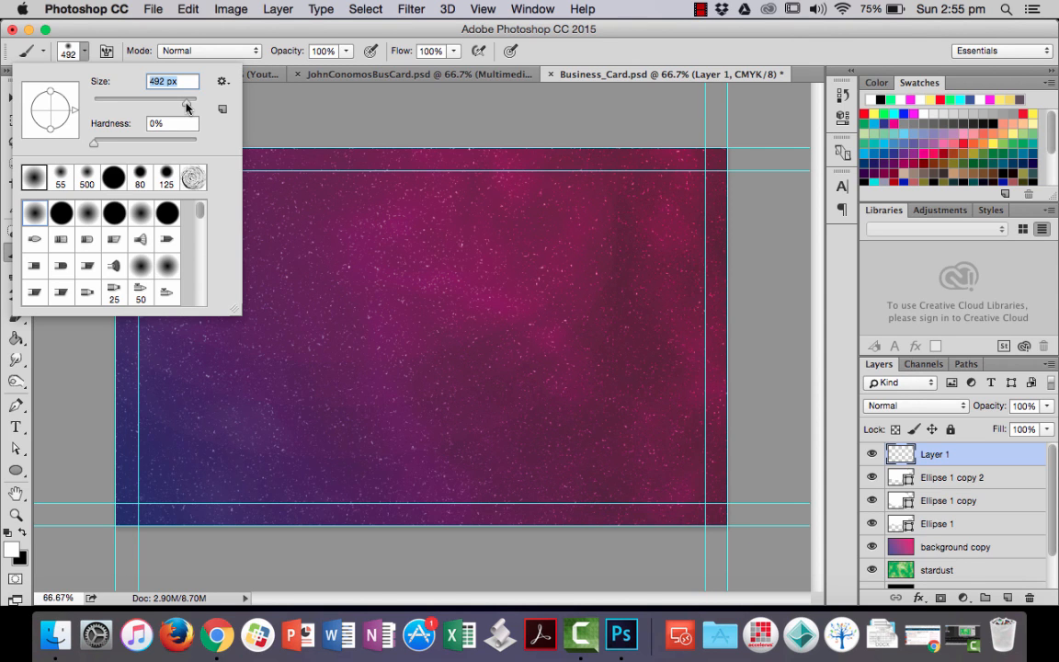
left_click(86, 59)
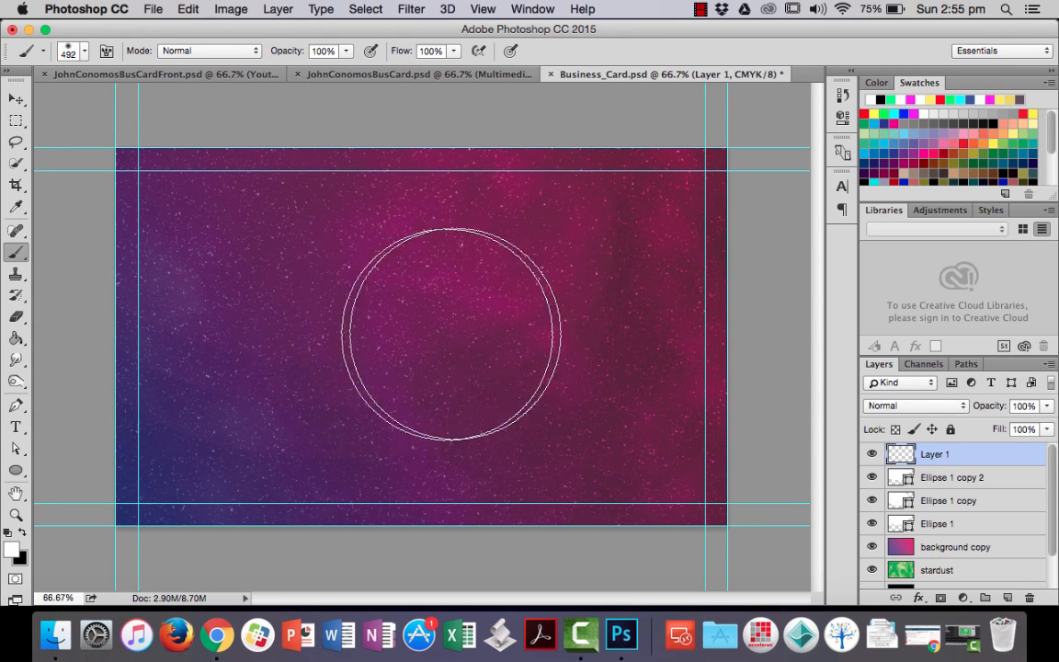
left_click(421, 327)
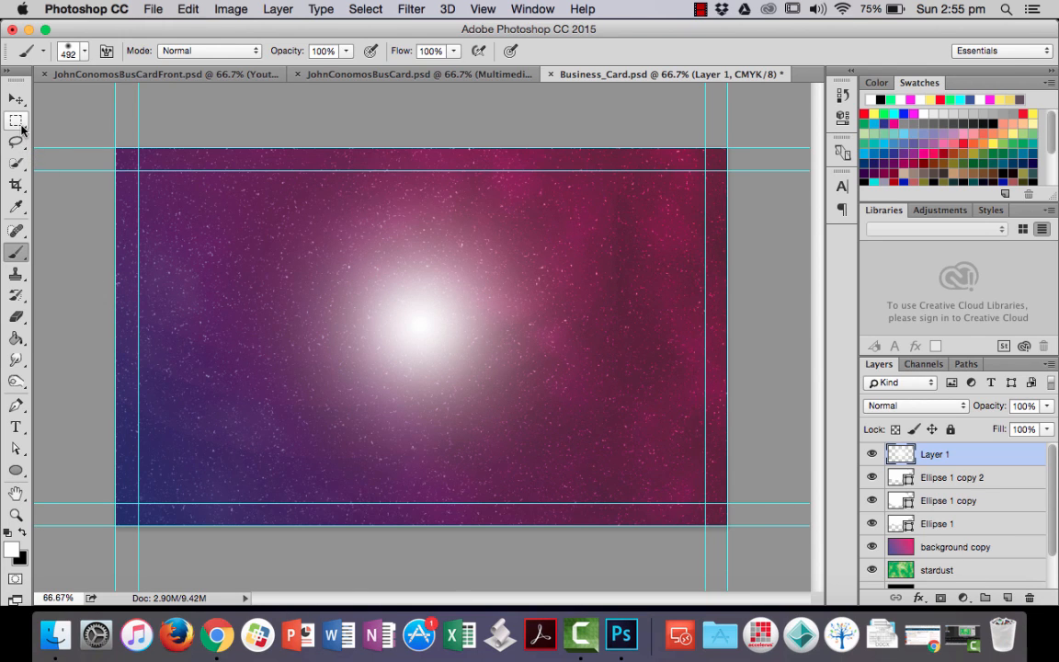
Select the right half of the card with the Rectangular Marquee, delete that half of the white glow, and deselect.
left_click(20, 123)
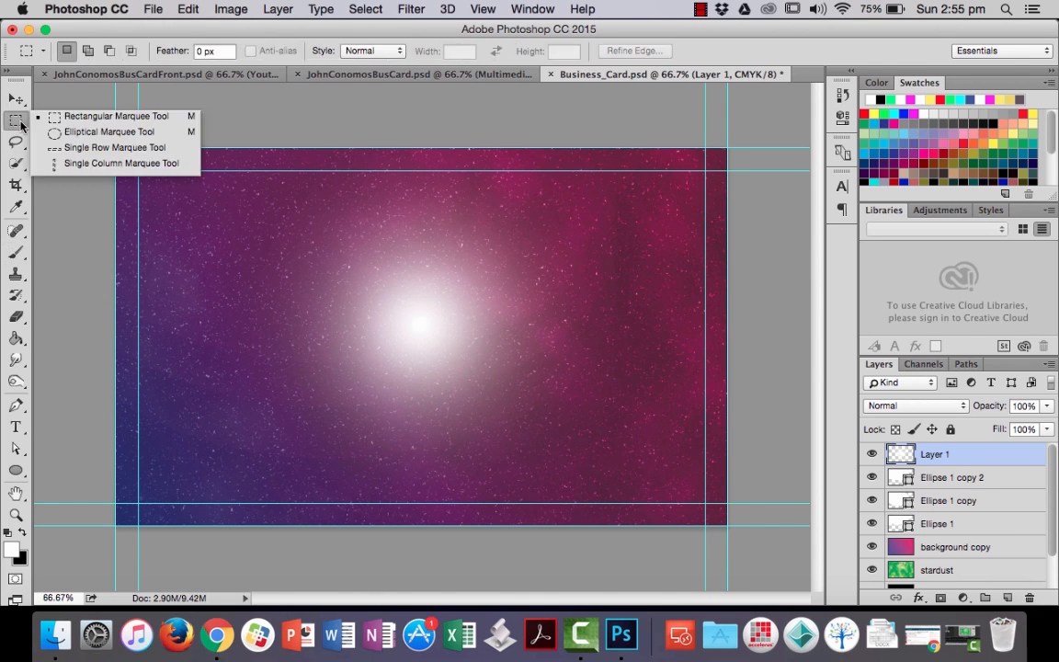
left_click(115, 116)
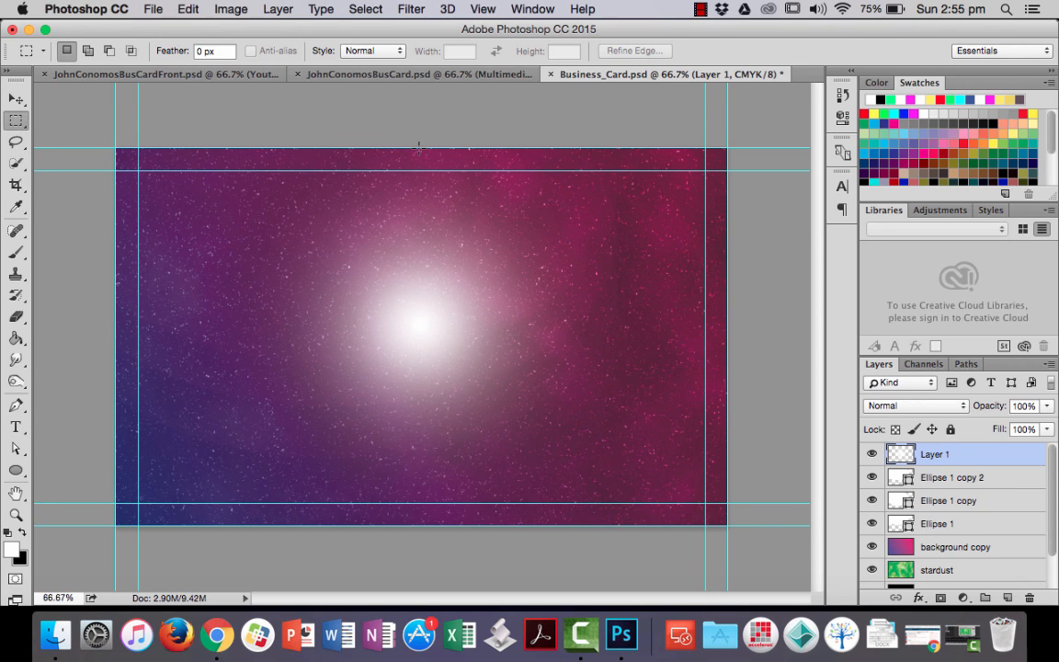
left_click_drag(422, 147, 724, 525)
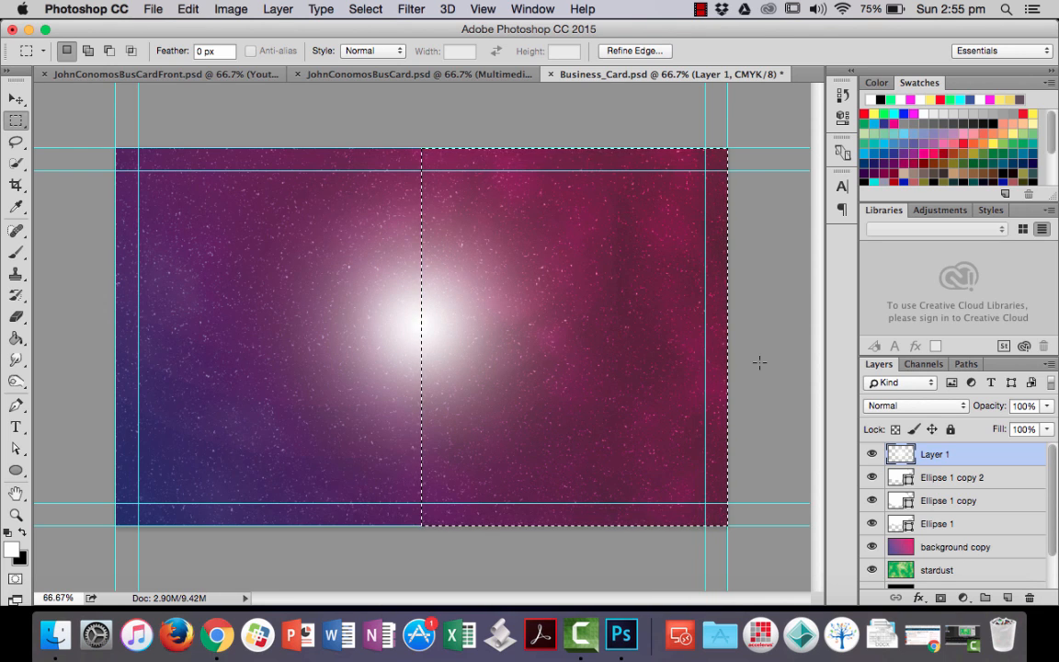
key("Delete")
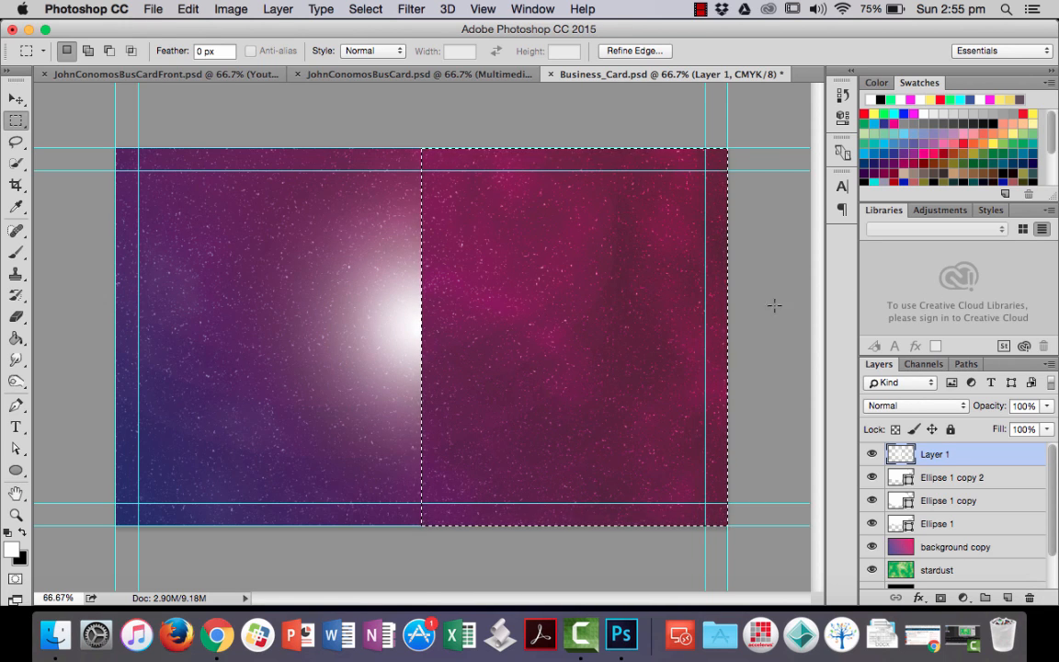
left_click(587, 285)
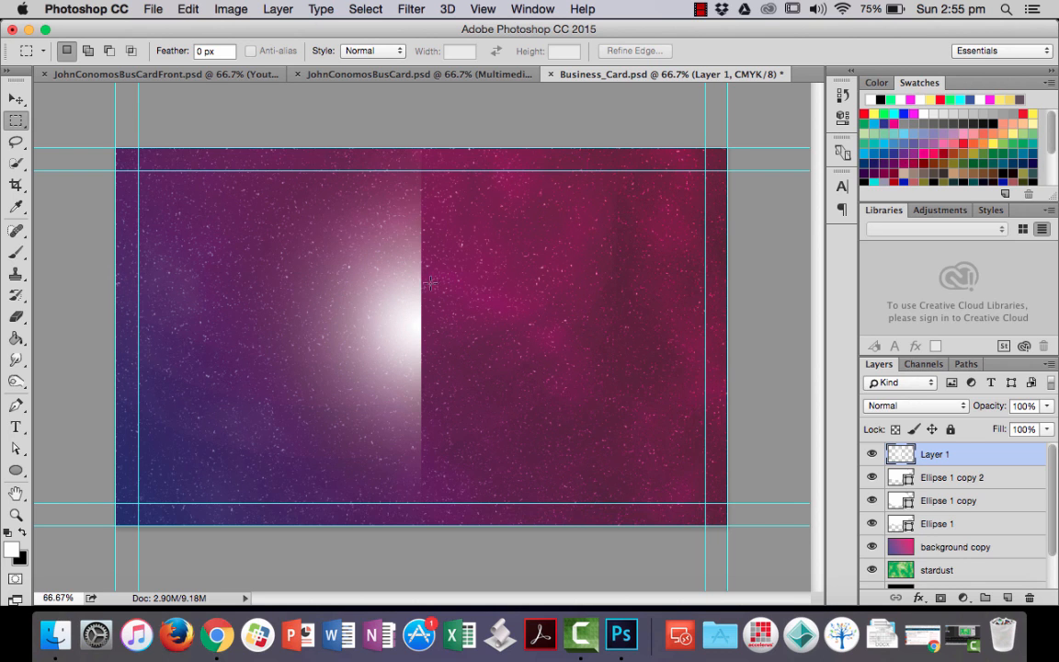
key("v")
left_click_drag(350, 290, 307, 303)
key("super+z")
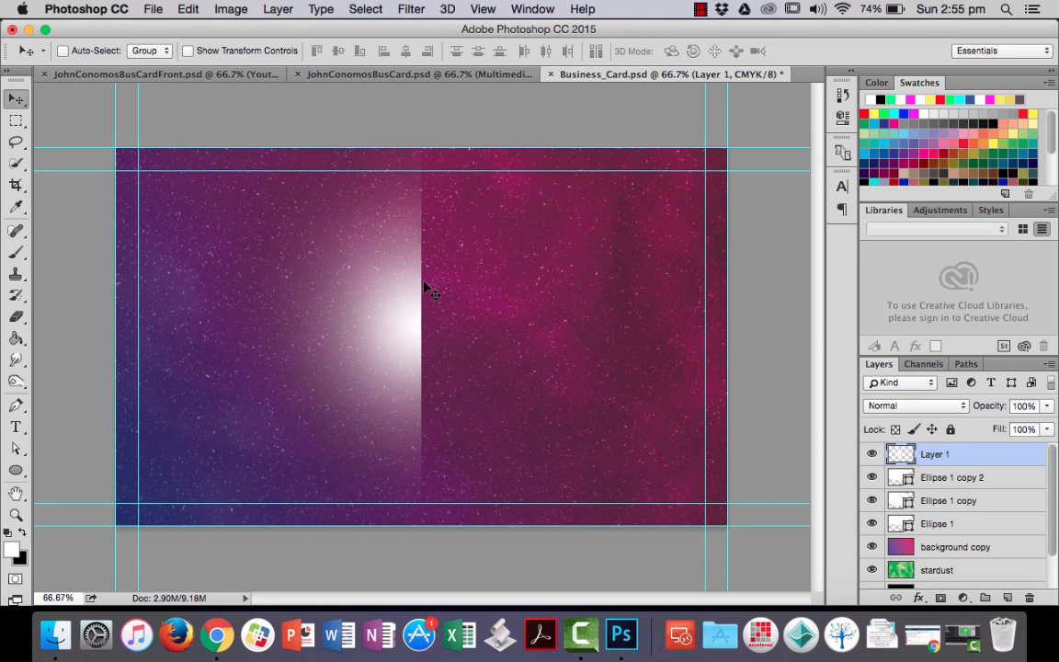
Rotate the white half-glow on Layer 1 by -30° and move it to the card's lower-left corner.
key("super+t")
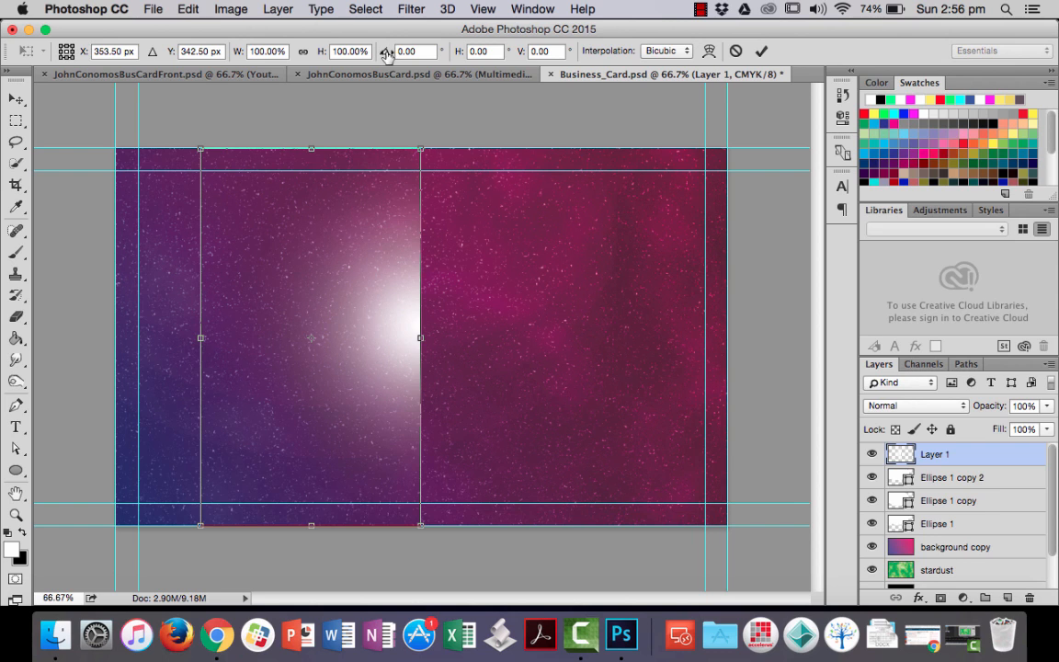
mouse_move(387, 55)
left_mouse_down()
mouse_move(473, 55)
mouse_move(367, 53)
left_mouse_up()
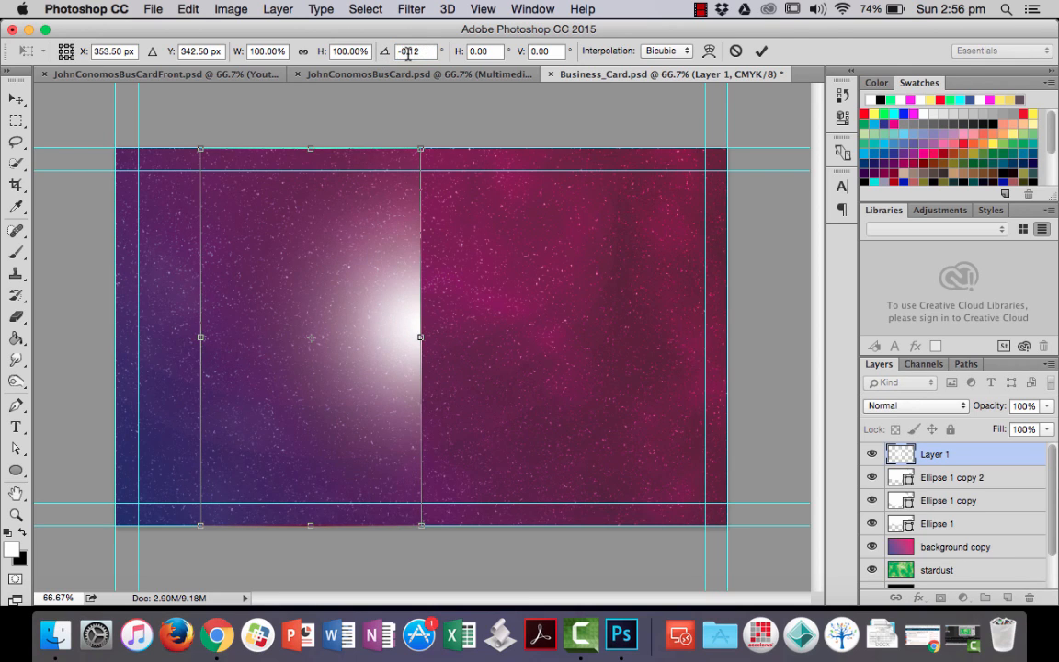
double_click(416, 52)
type("-30")
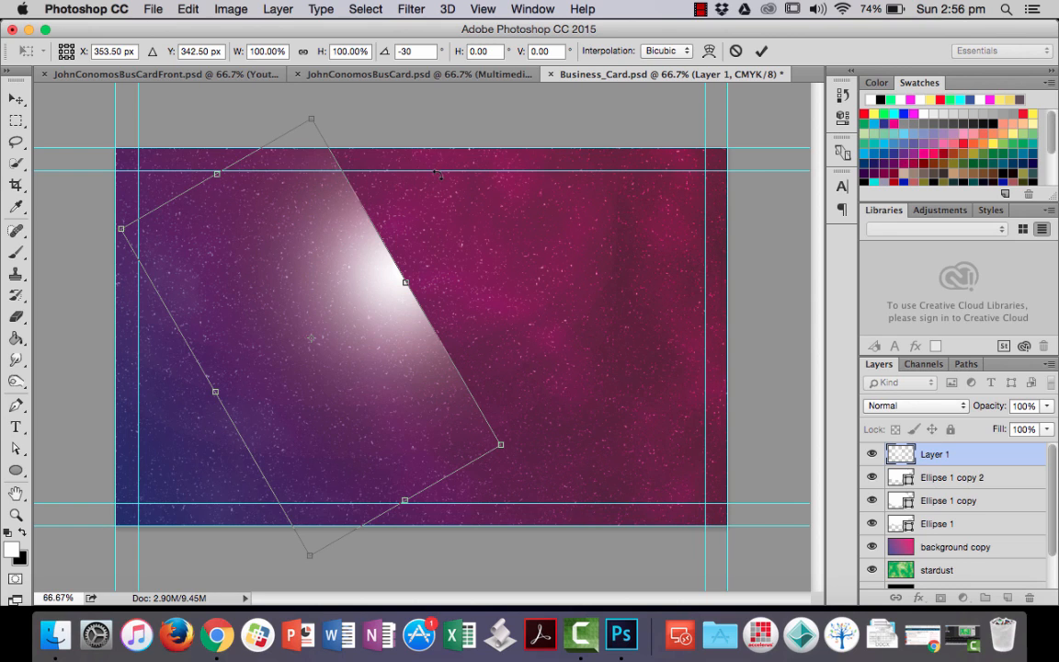
key("Return")
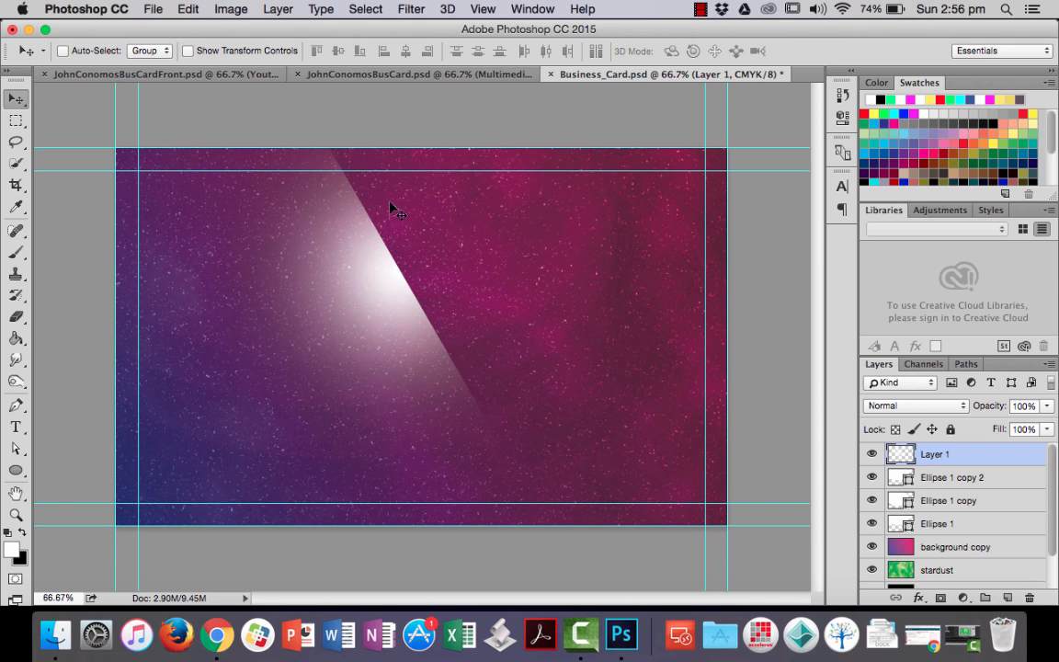
left_click_drag(362, 307, 218, 455)
Set Layer 1's blend mode to Soft Light and its opacity to 41%.
left_click(956, 406)
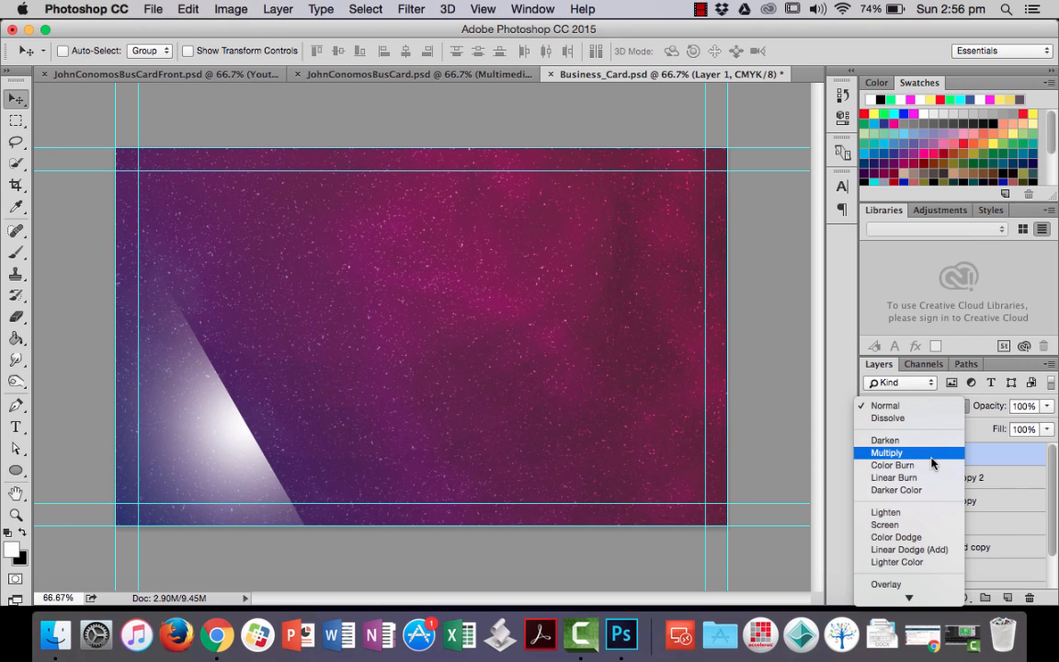
scroll(932, 463, "down", 5)
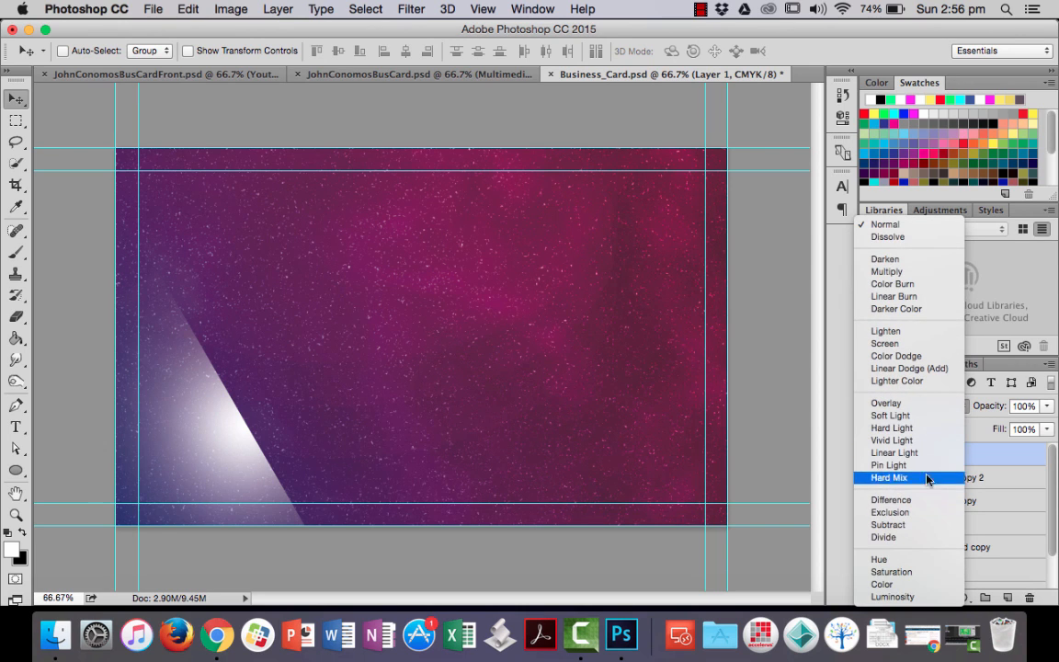
left_click(927, 415)
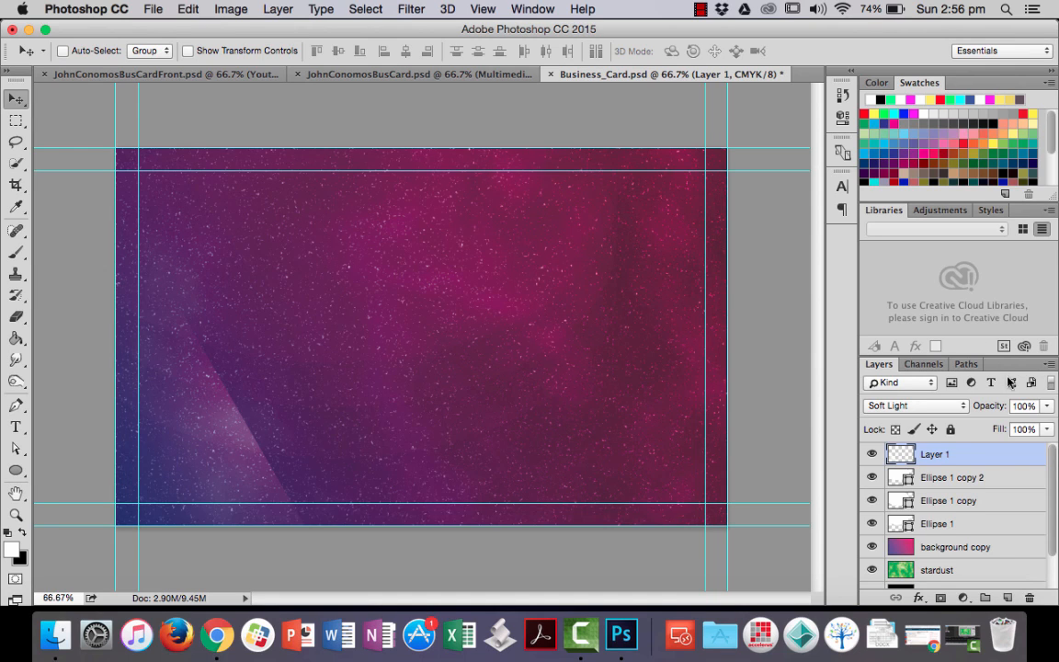
left_click(1045, 407)
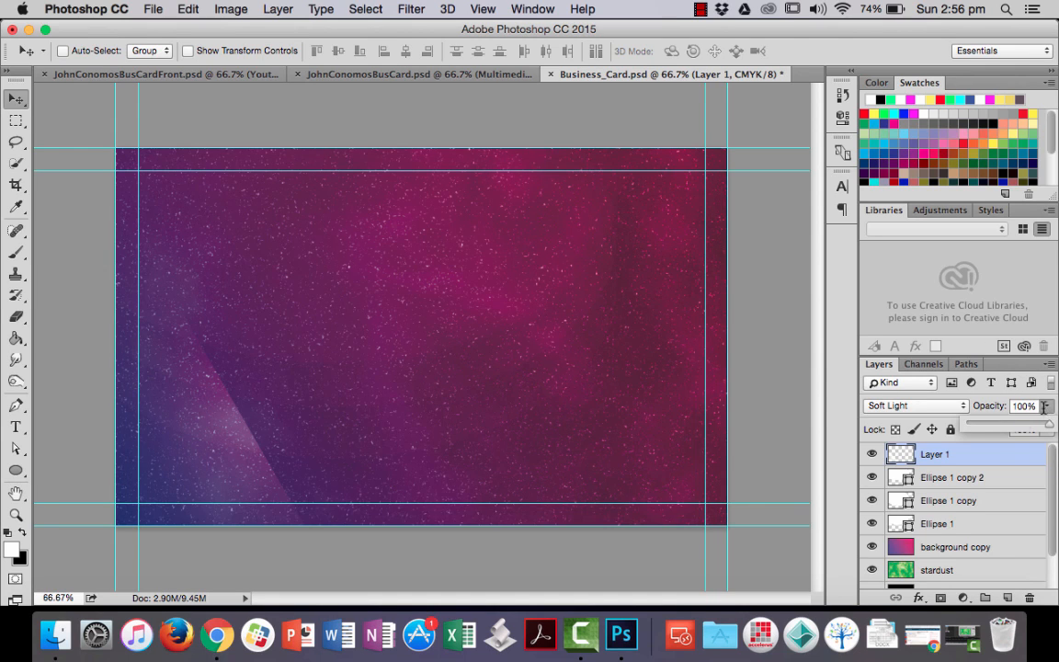
left_click(1000, 425)
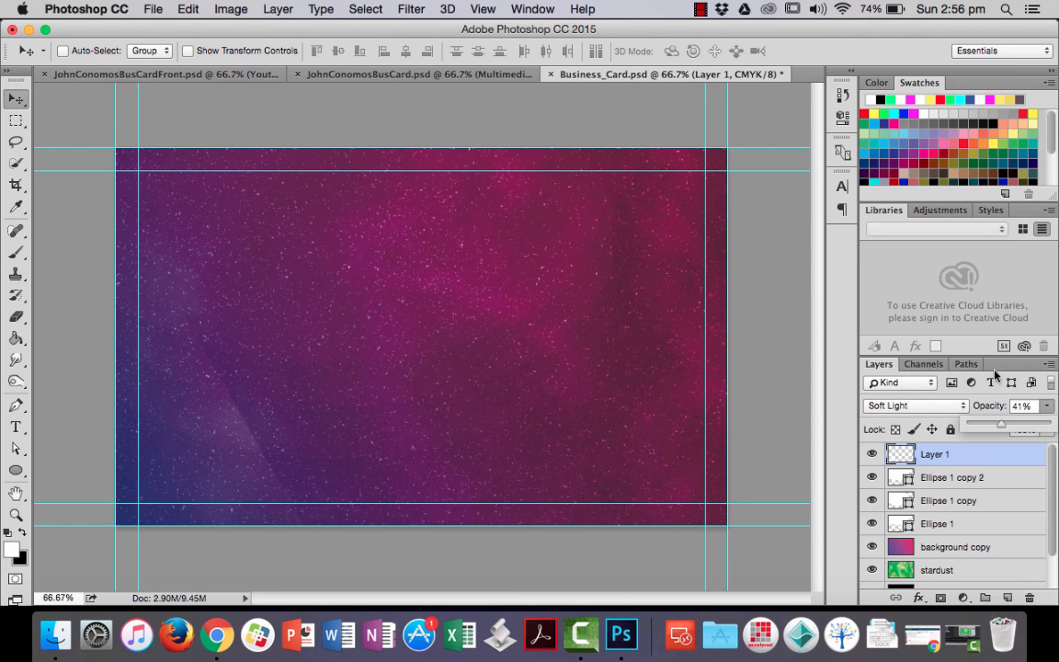
Duplicate the half-glow layer six times within Business_Card.psd, keeping the default copy names.
right_click(962, 455)
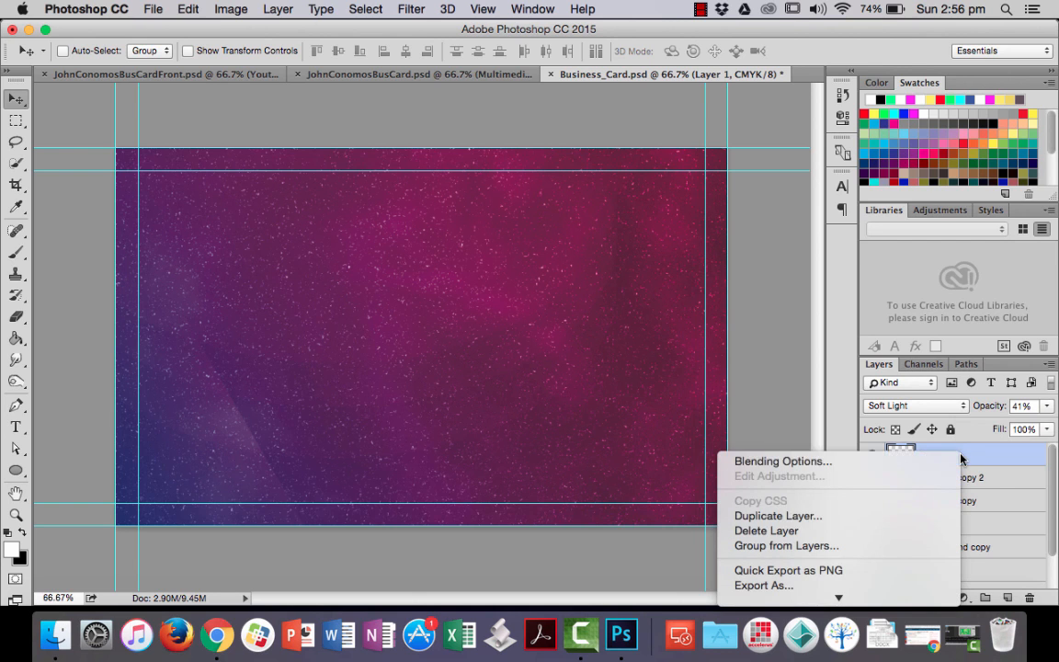
left_click(876, 515)
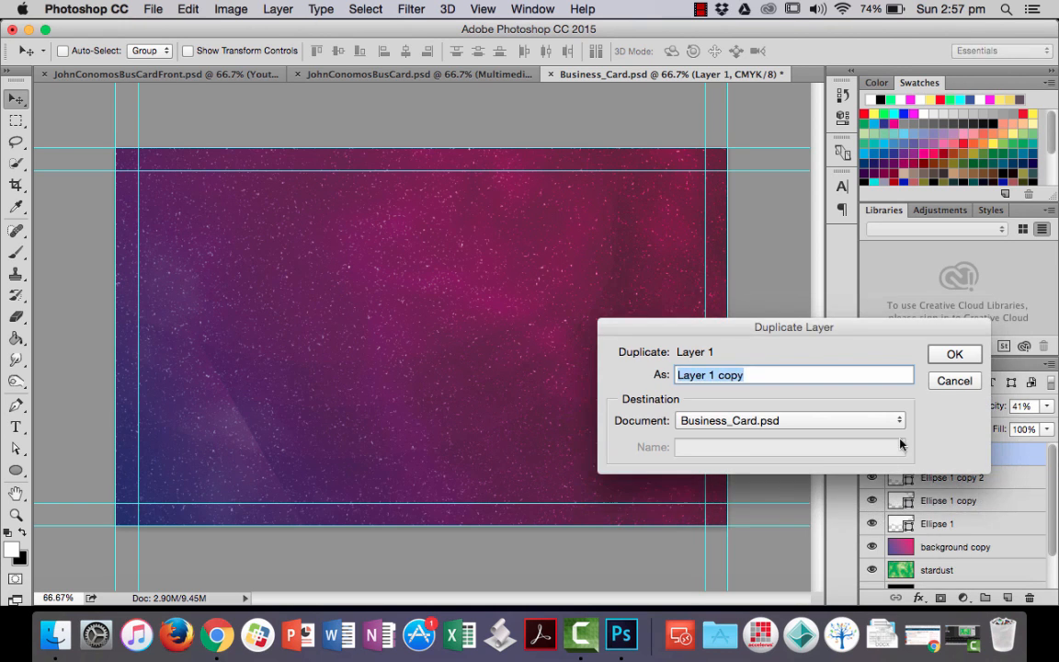
left_click(951, 353)
right_click(974, 457)
left_click(905, 513)
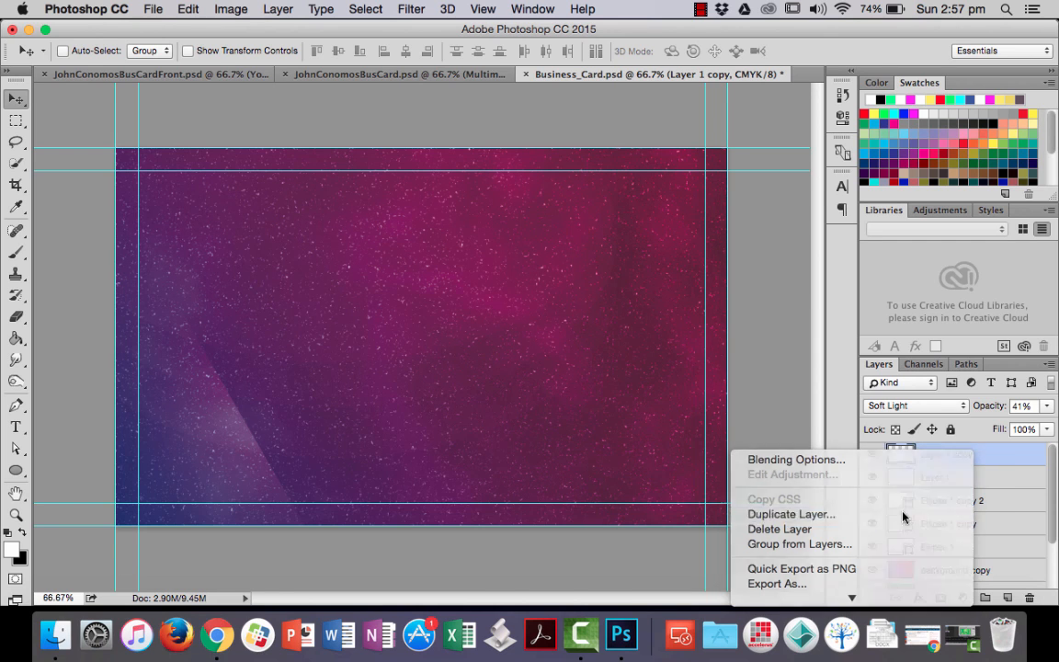
key("Return")
right_click(934, 453)
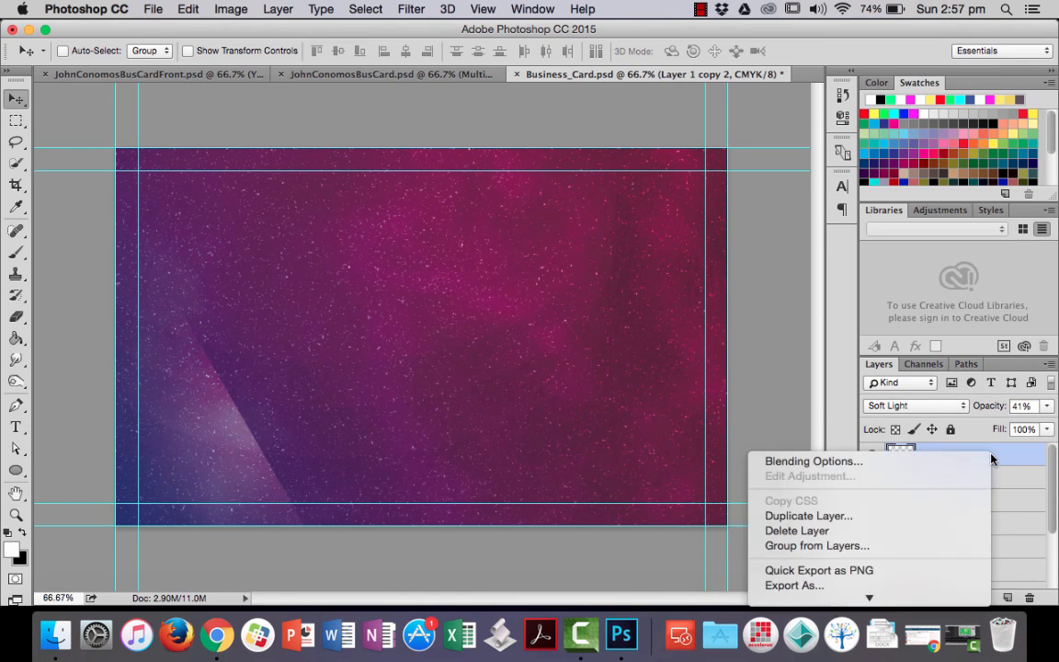
left_click(924, 513)
left_click(953, 359)
right_click(929, 453)
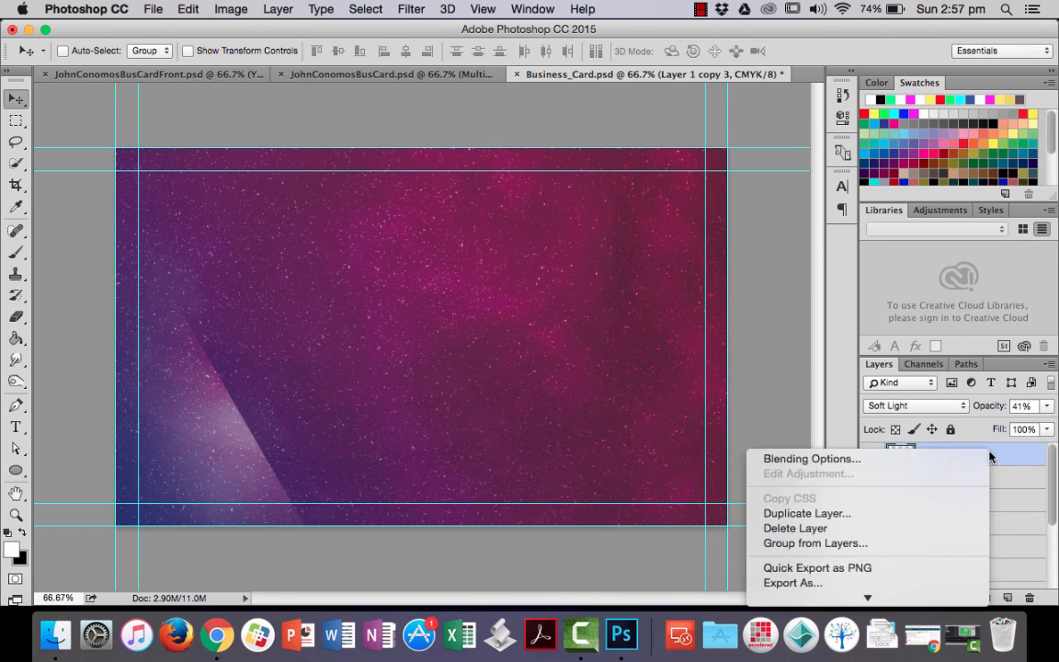
left_click(912, 512)
left_click(954, 354)
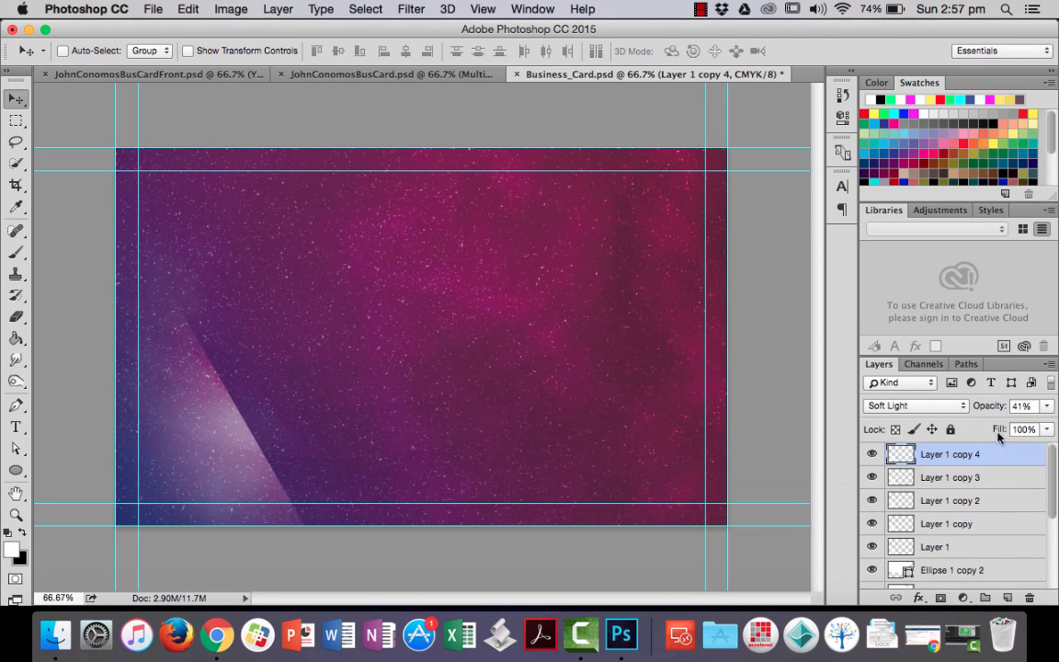
right_click(931, 454)
left_click(900, 511)
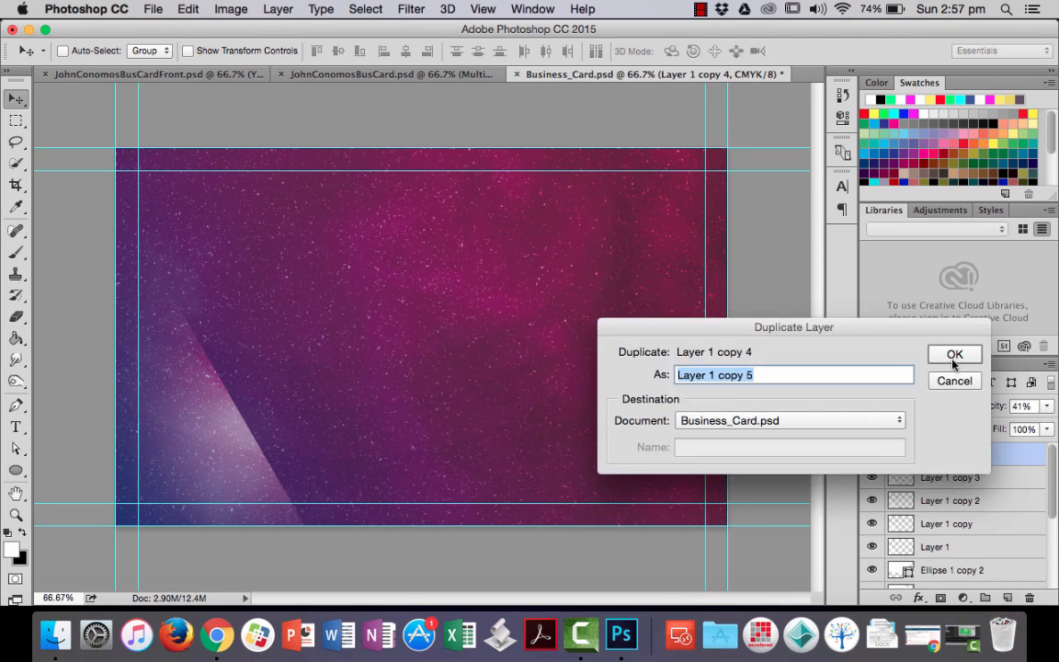
left_click(954, 353)
right_click(995, 457)
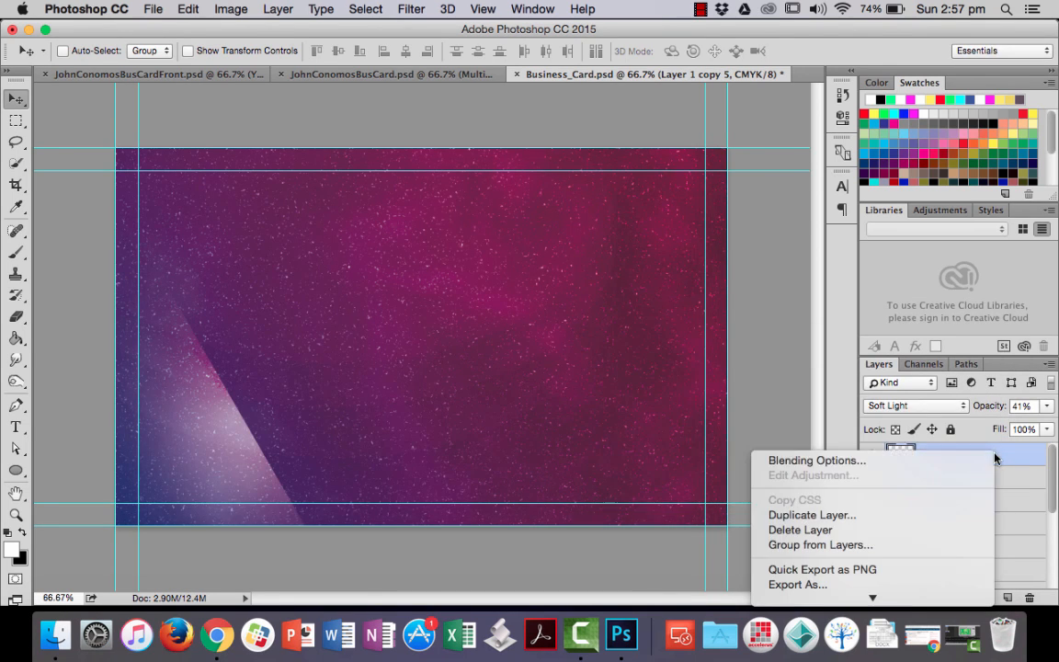
left_click(893, 513)
left_click(955, 355)
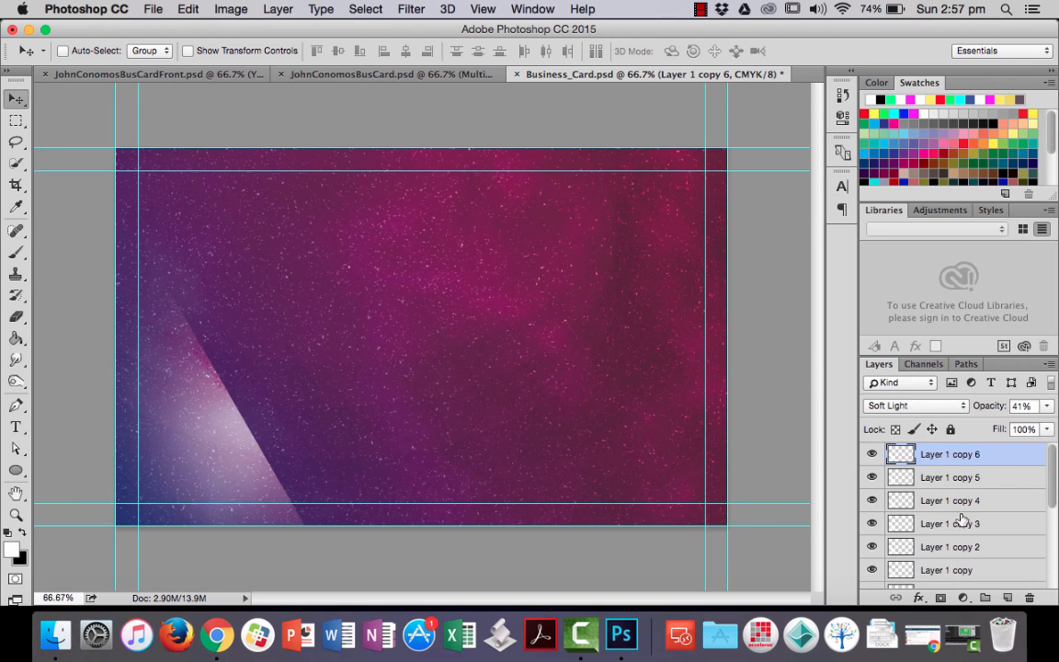
Move Layer 1 copy, copy 2 and copy 3 rightward so their slanted edges are staggered across the card's lower middle.
scroll(977, 563, "down", 2)
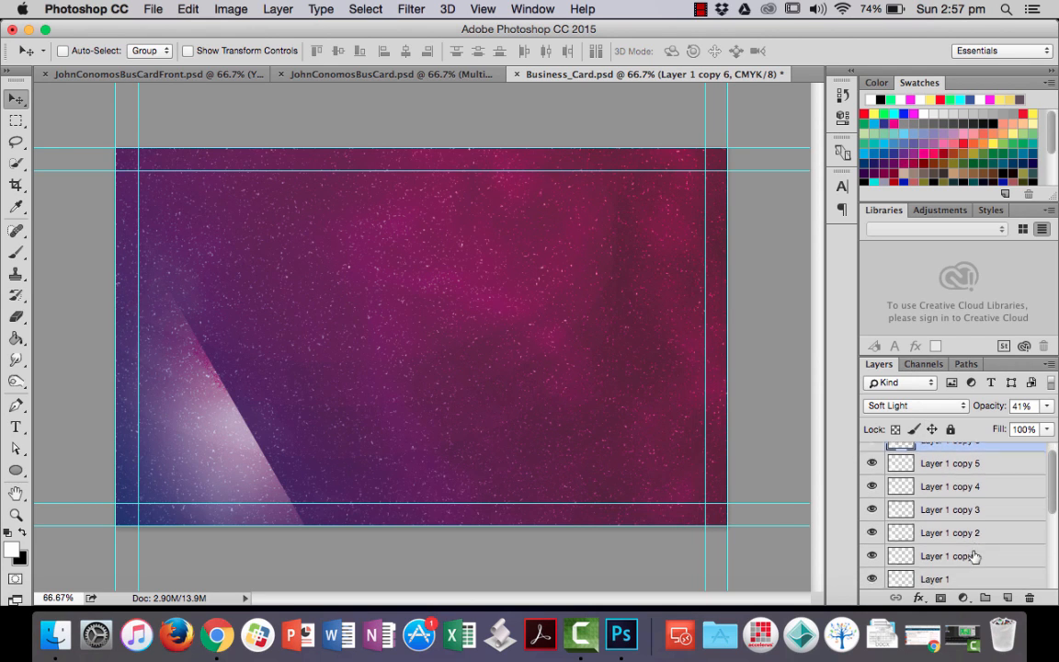
left_click(947, 573)
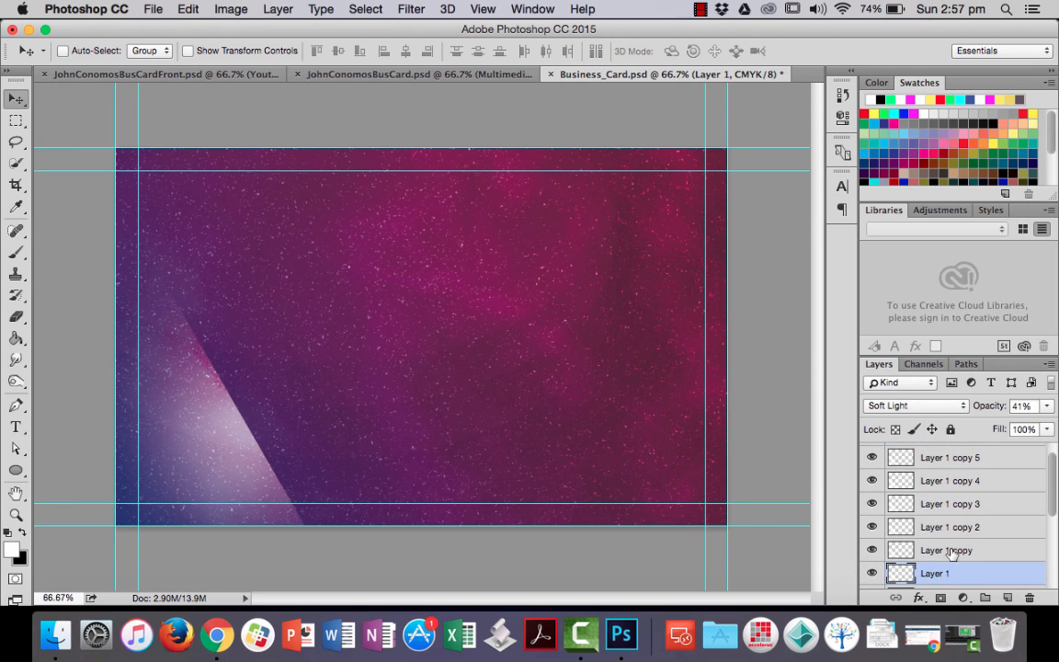
key("alt+bracketright")
left_click_drag(233, 468, 366, 438)
left_click(938, 527)
left_click(942, 503)
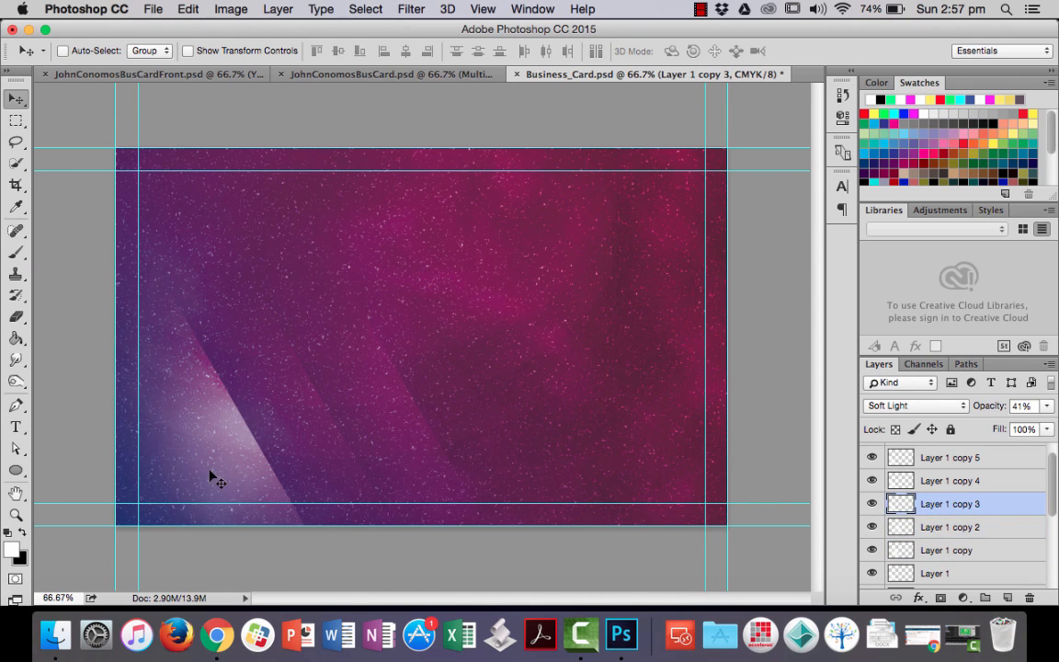
left_click_drag(210, 476, 405, 394)
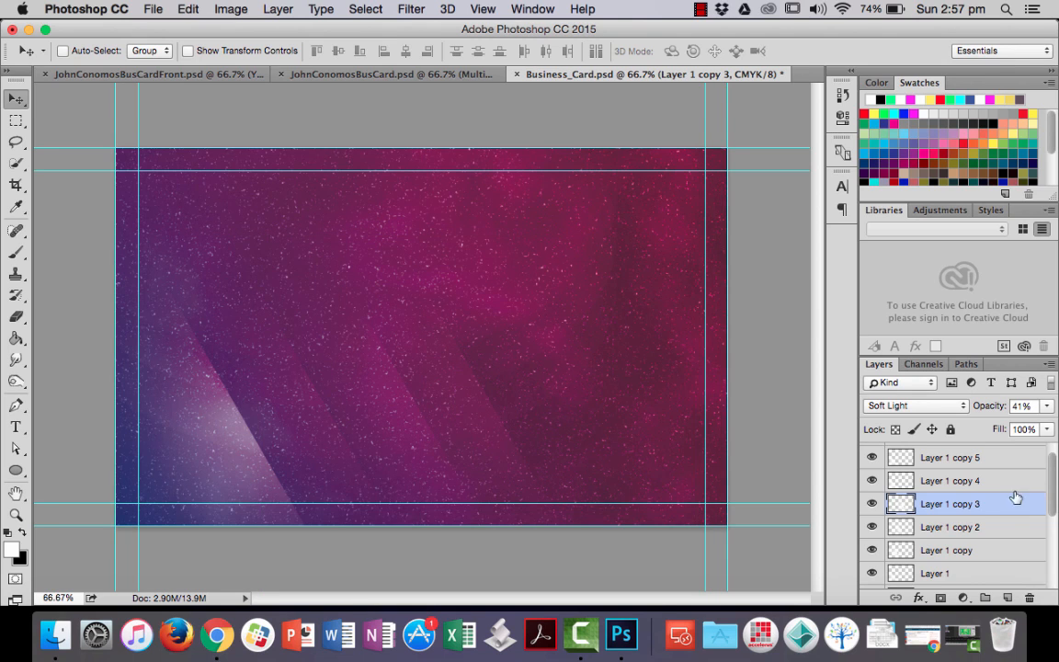
Move Layer 1 copy 4, copy 5 and copy 6 up and rightward to continue the staggered streaks towards the card's right edge.
left_click(956, 481)
left_click_drag(198, 485, 459, 421)
left_click(980, 460)
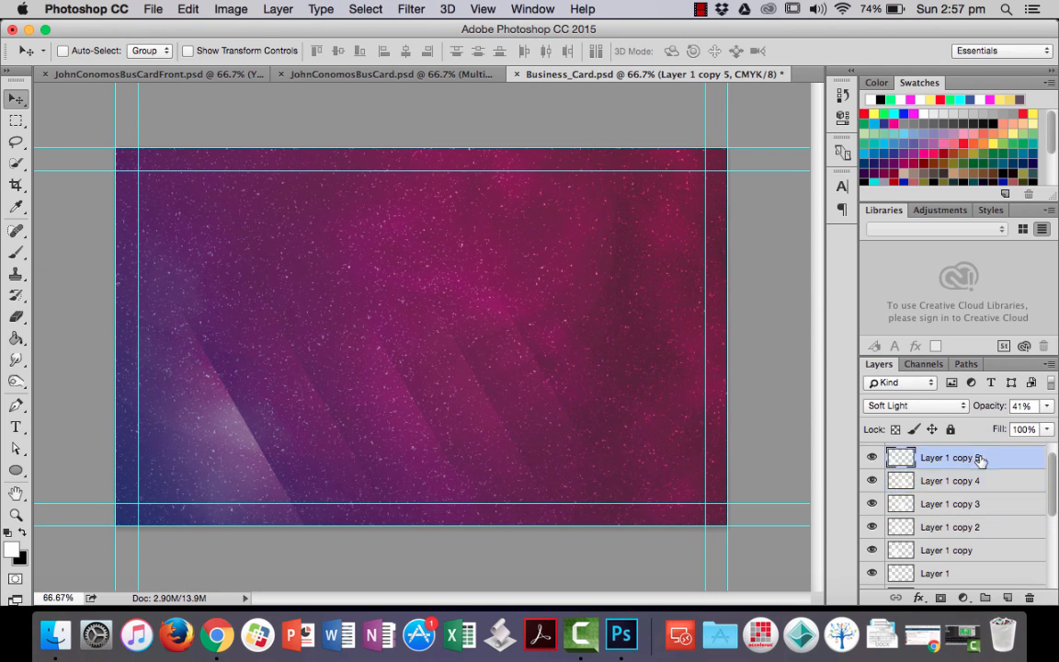
left_click_drag(173, 490, 541, 385)
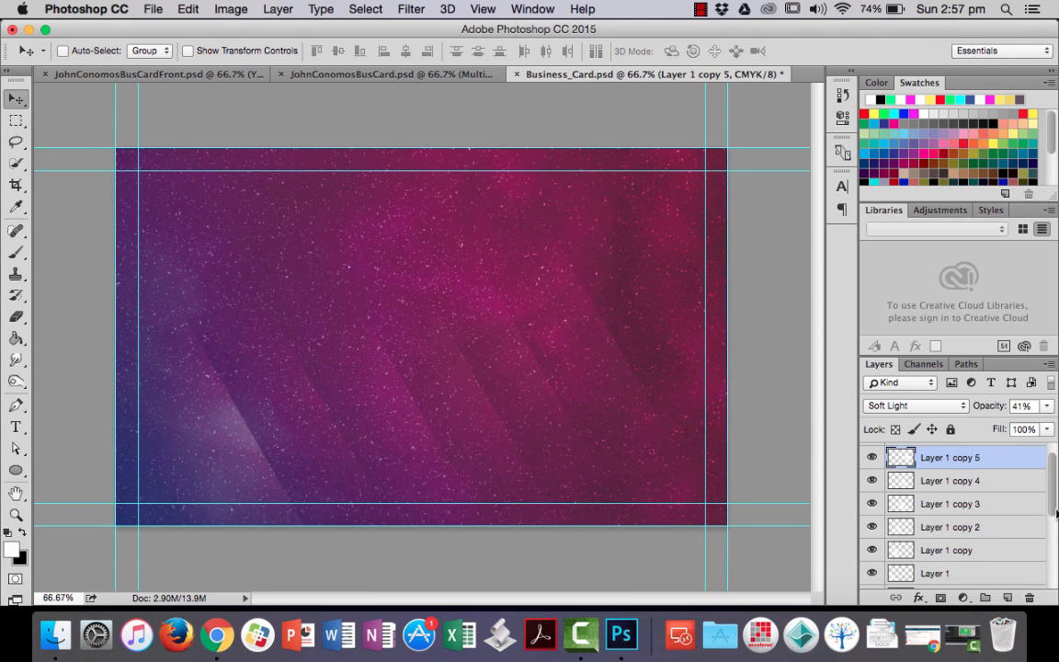
scroll(1056, 479, "up", 1)
left_click(1012, 456)
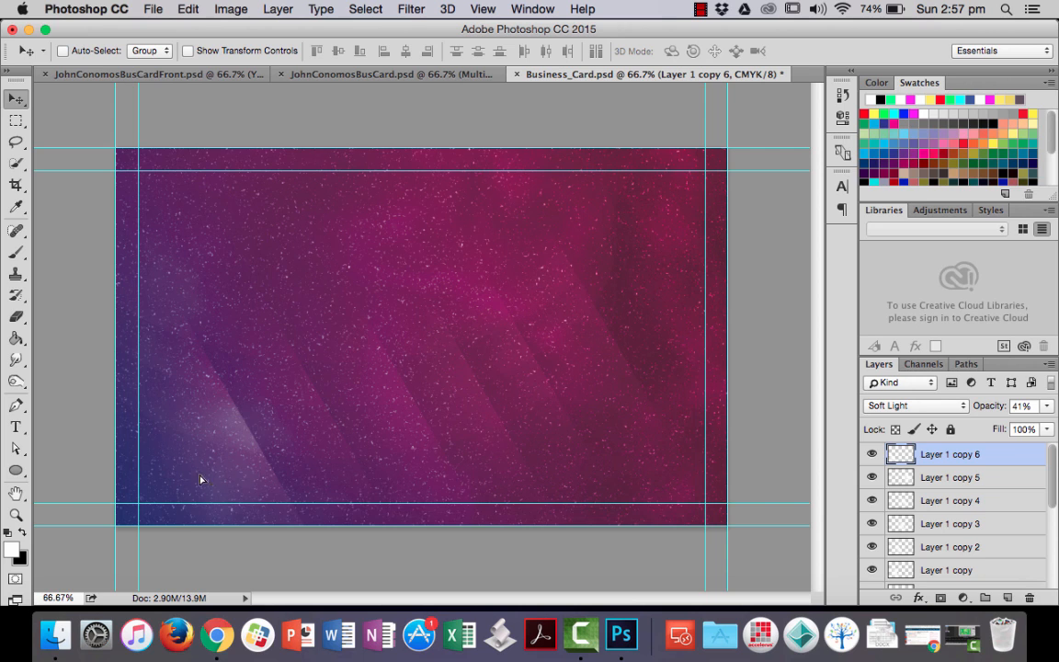
left_click_drag(200, 478, 613, 325)
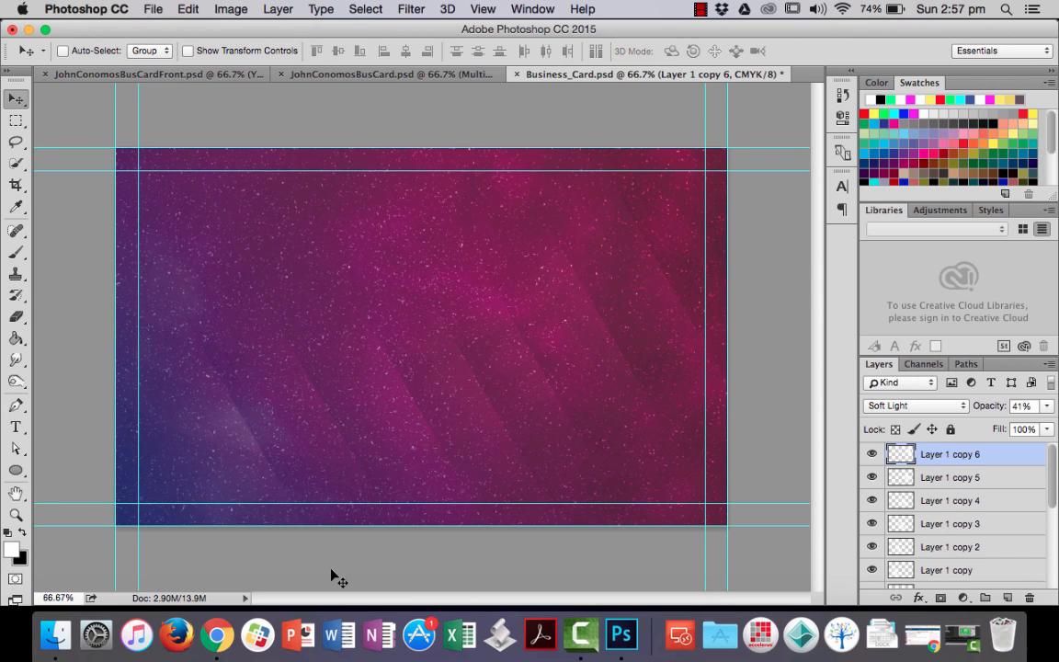
Add a layer named "colours" above the glow copies and switch to the Brush tool.
left_click(1008, 598)
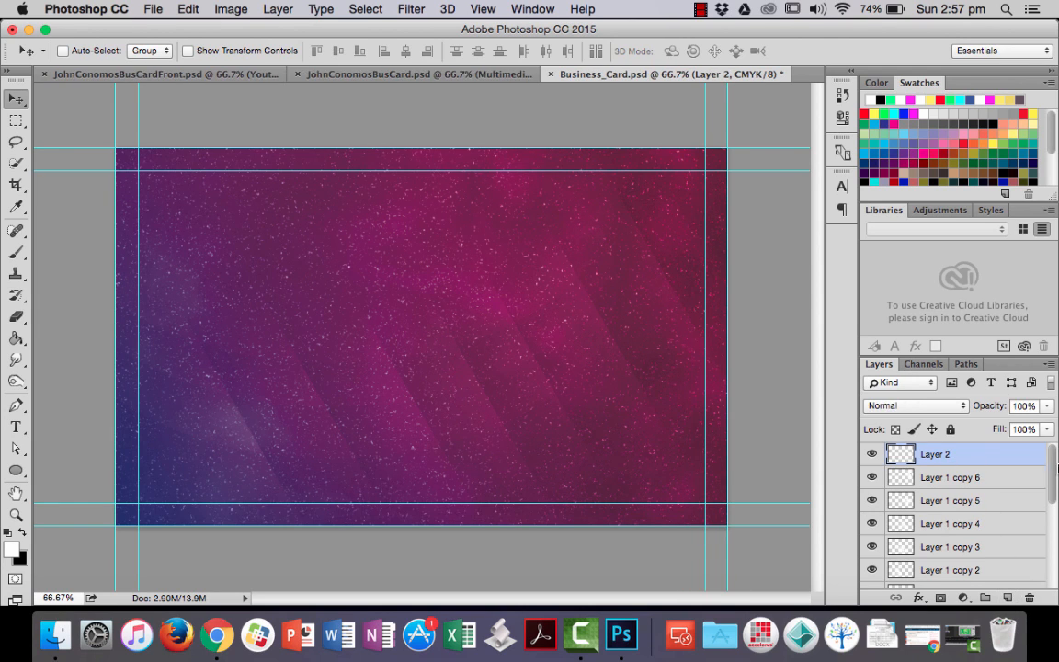
double_click(938, 454)
type("colours")
key("Return")
left_click(17, 254)
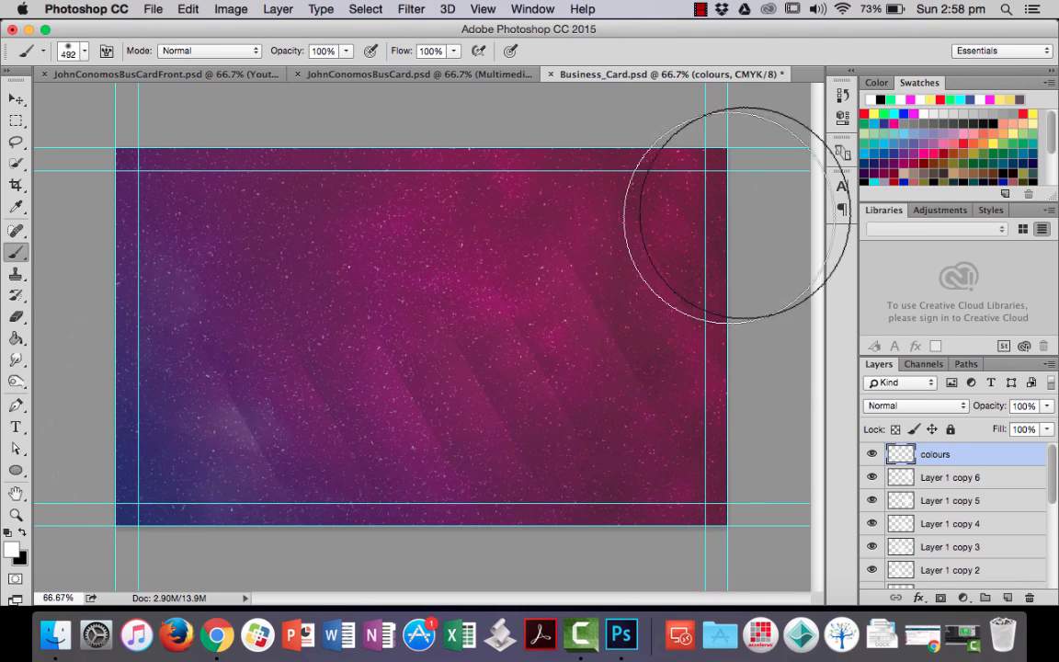
left_click(878, 83)
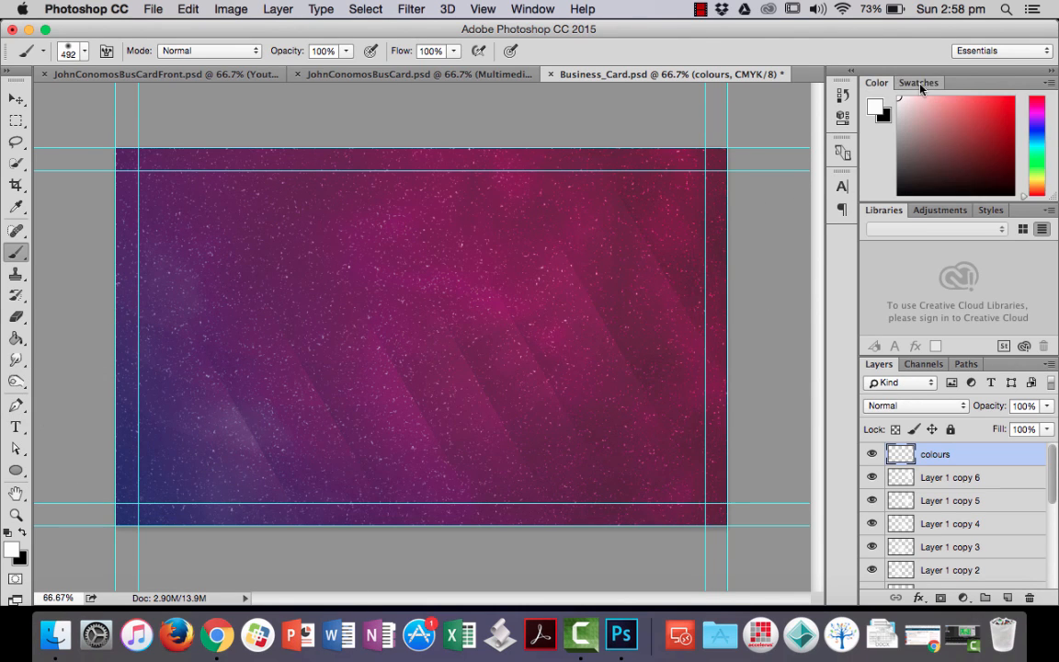
left_click(896, 84)
left_click(878, 83)
left_click(901, 84)
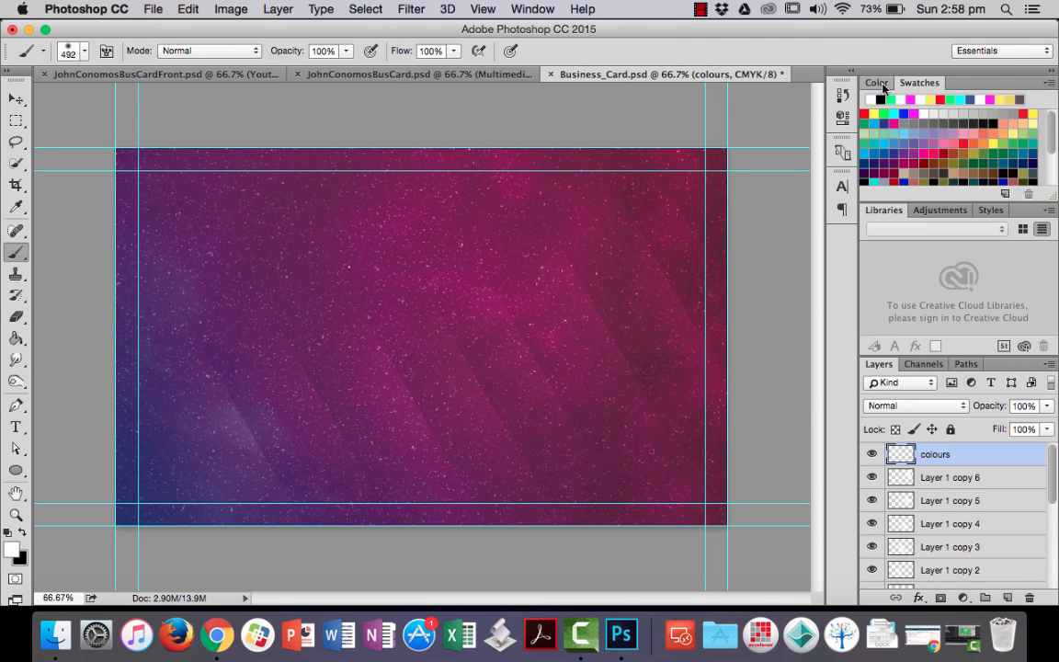
left_click(878, 84)
left_click(919, 84)
left_click(532, 9)
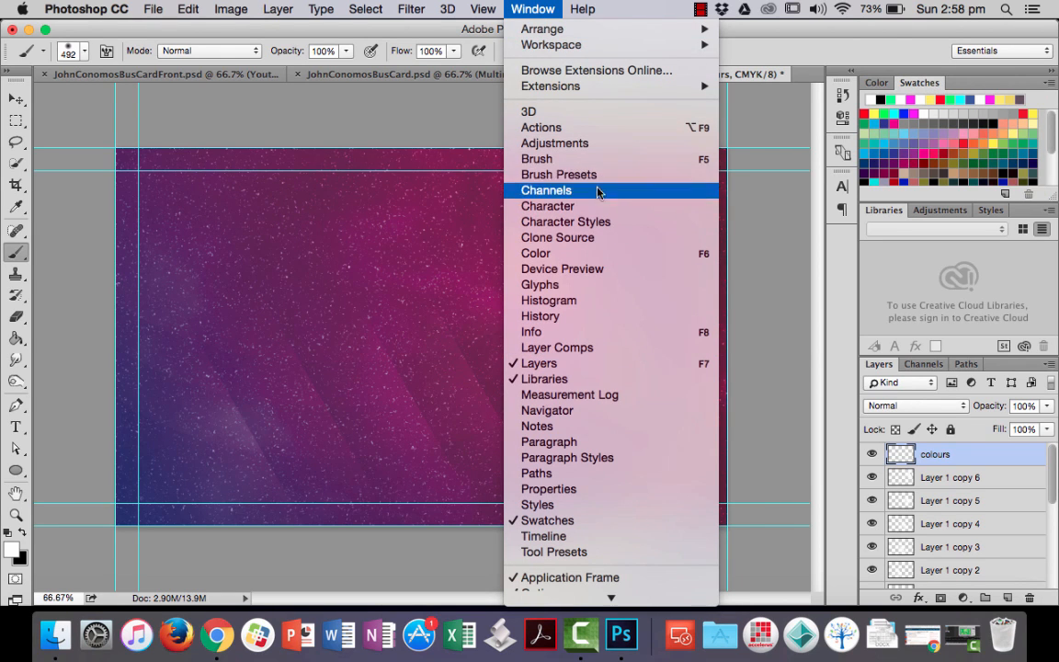
left_click(610, 254)
left_click(919, 82)
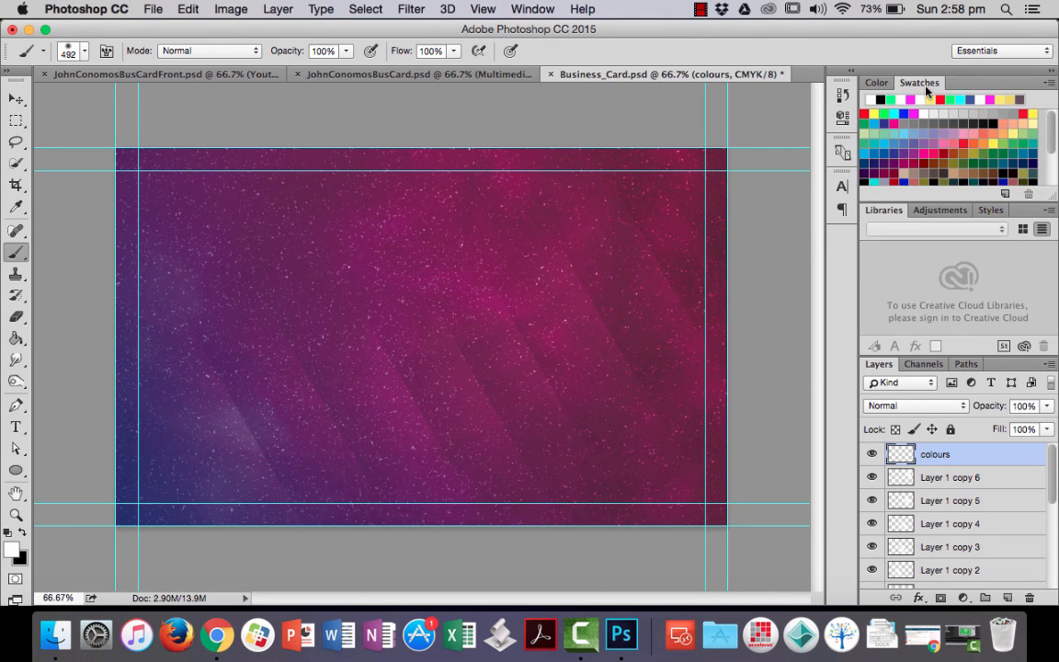
Paint a magenta dab at the card's upper left and a red dab at its upper middle with the 492 px soft brush.
left_click(915, 113)
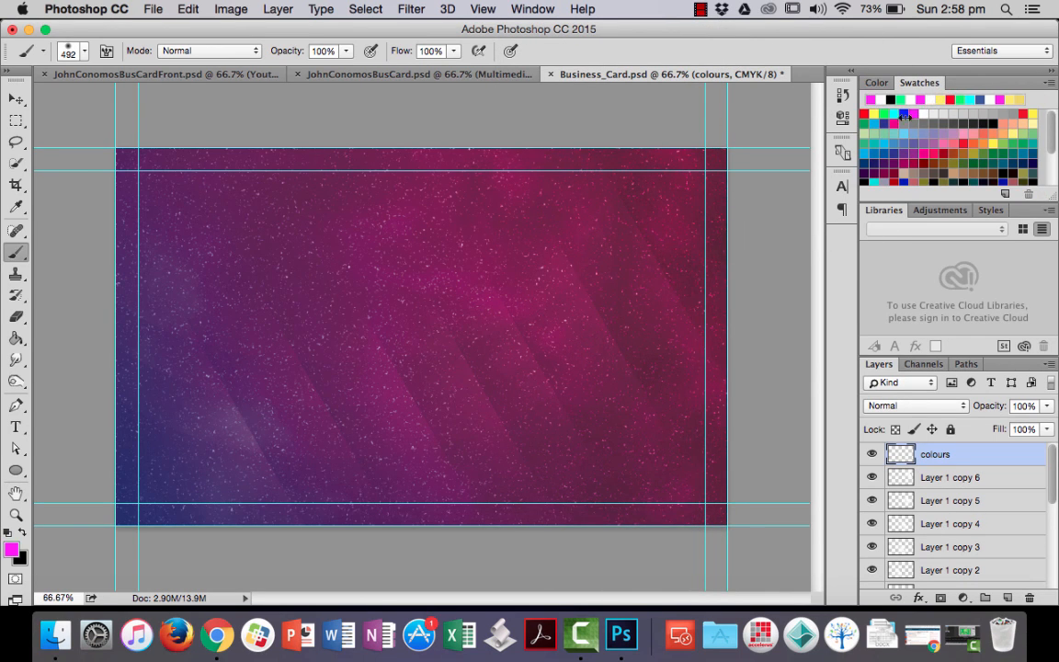
left_click(179, 221)
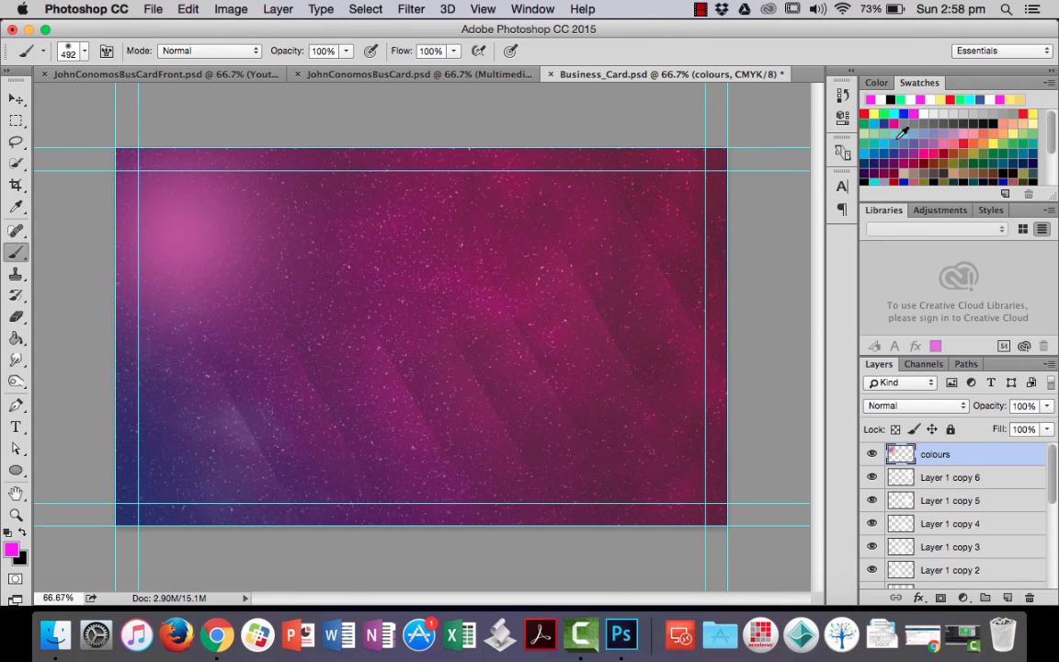
left_click(864, 113)
left_click(418, 250)
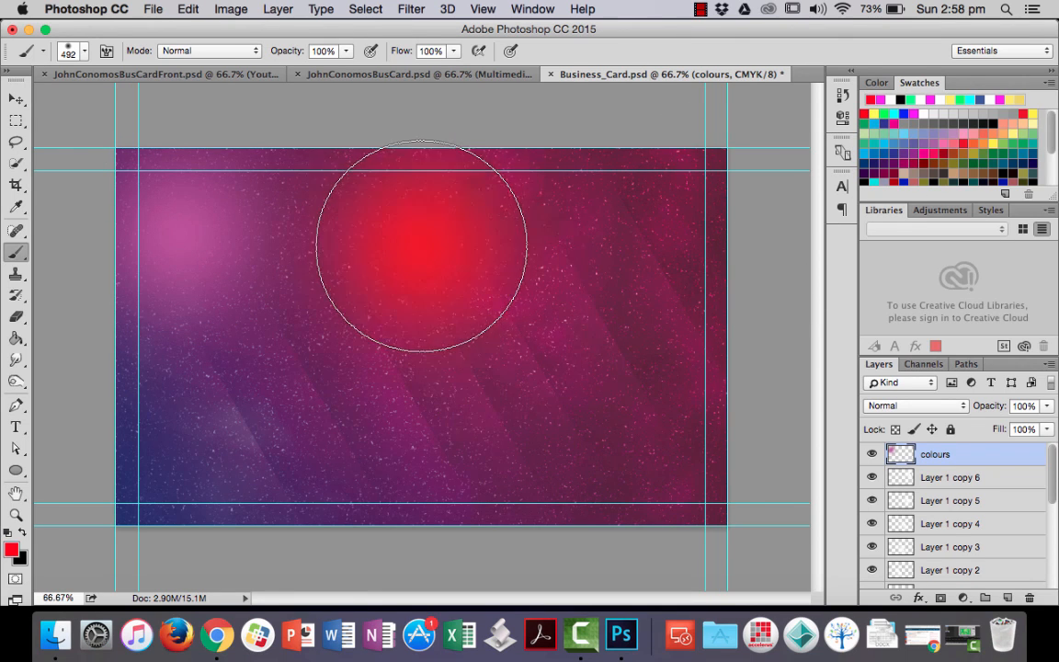
Paint soft brush dabs on the card: green at the lower left, yellow at the lower right and white at the upper right.
left_click(886, 113)
left_click(310, 425)
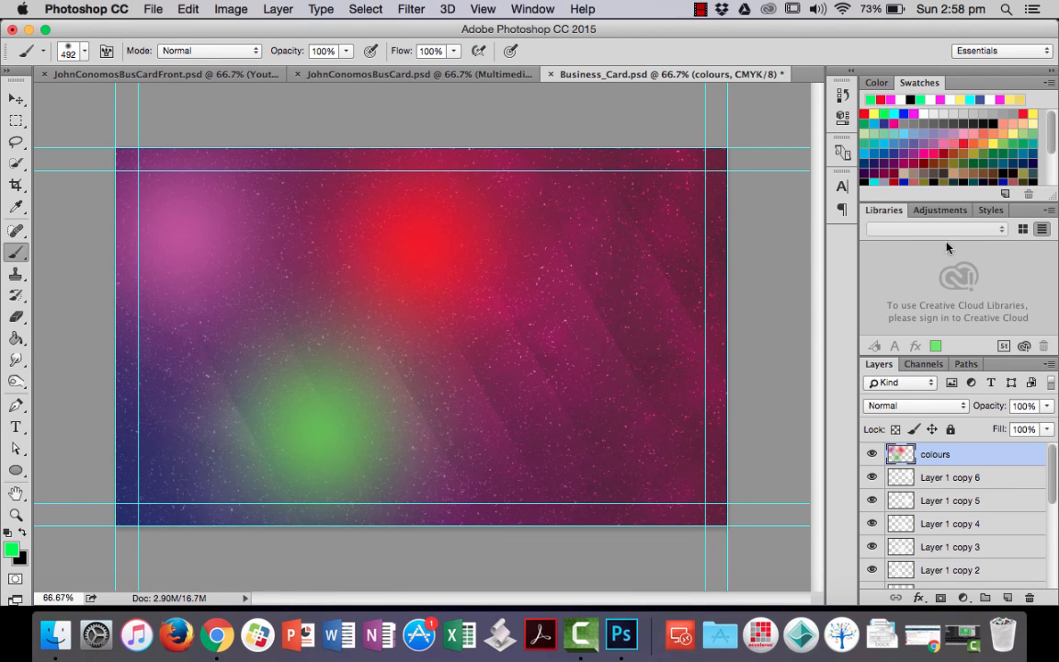
left_click(875, 113)
left_click(567, 406)
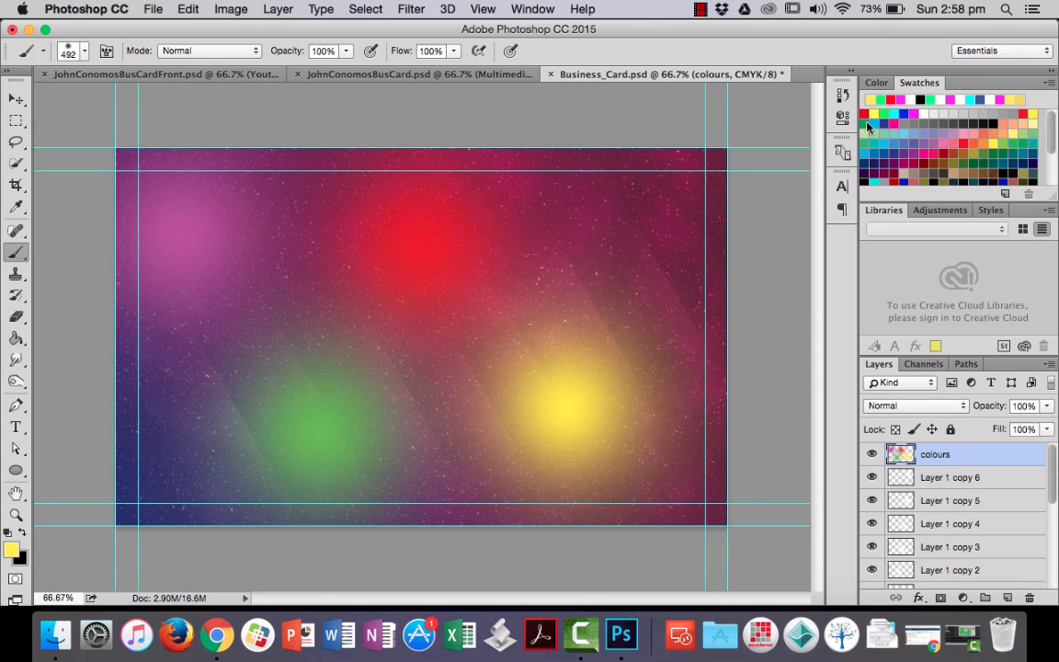
left_click(923, 112)
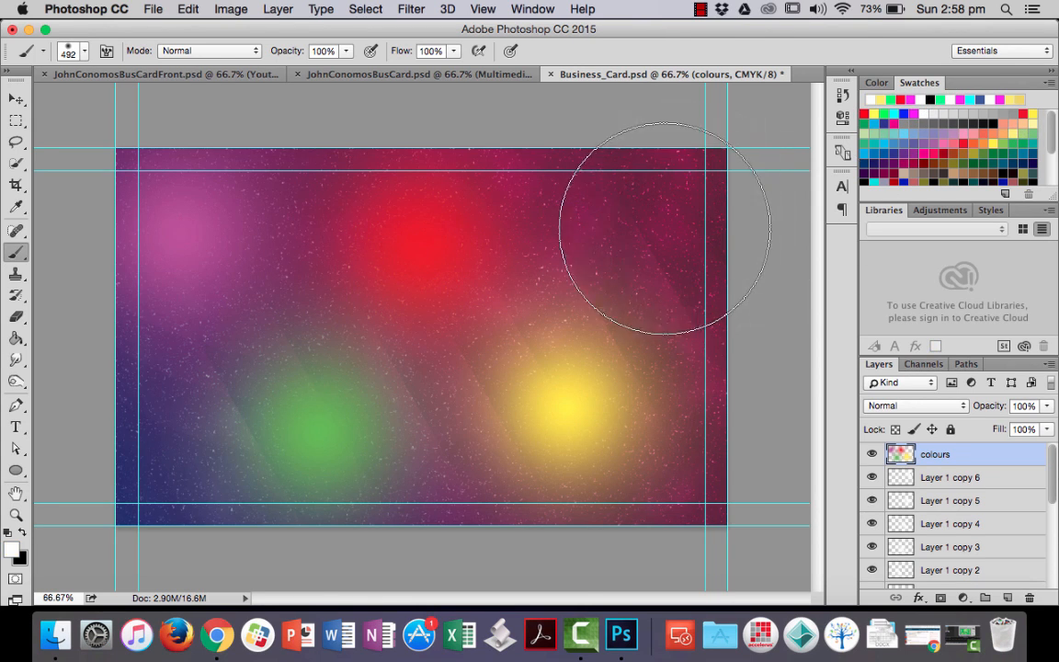
left_click(666, 225)
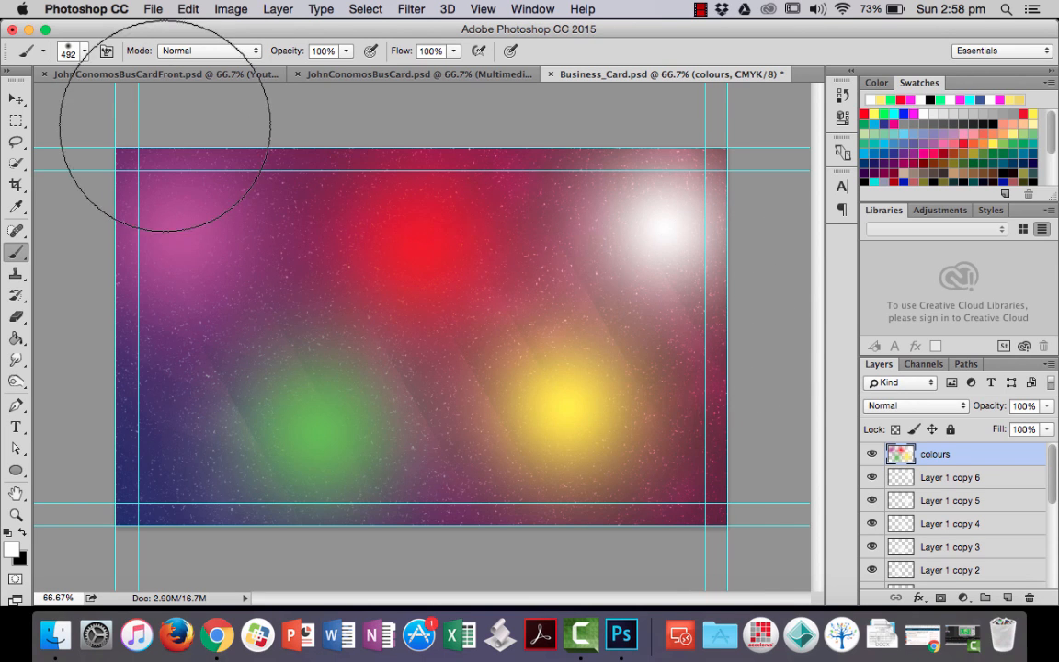
Set the "colours" layer's blend mode to Overlay and its opacity to 38%.
left_click(960, 405)
scroll(934, 468, "down", 5)
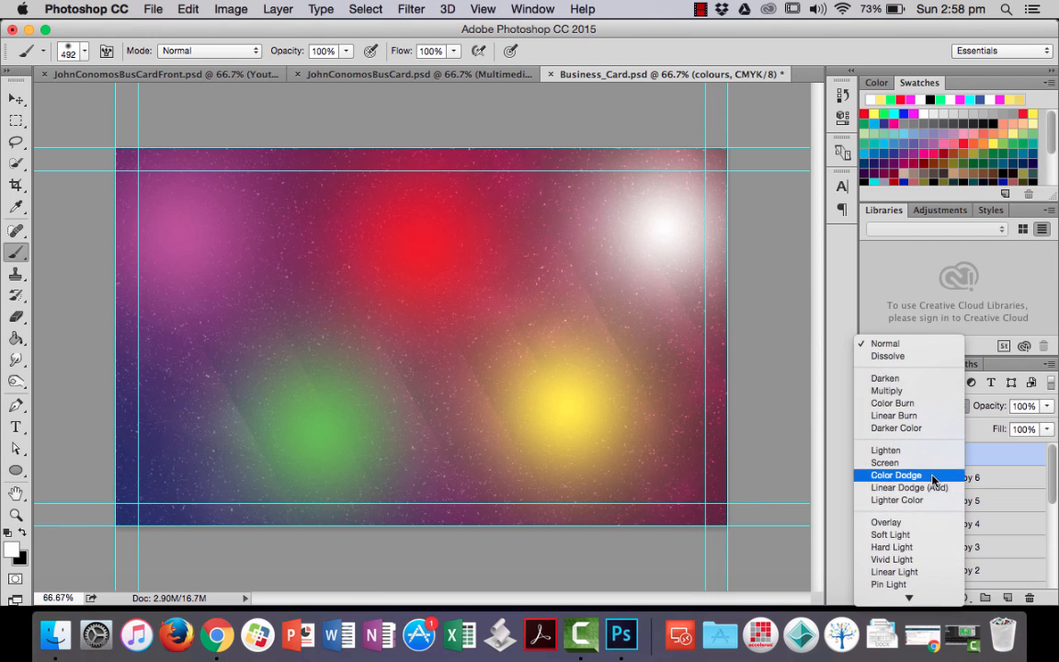
left_click(923, 522)
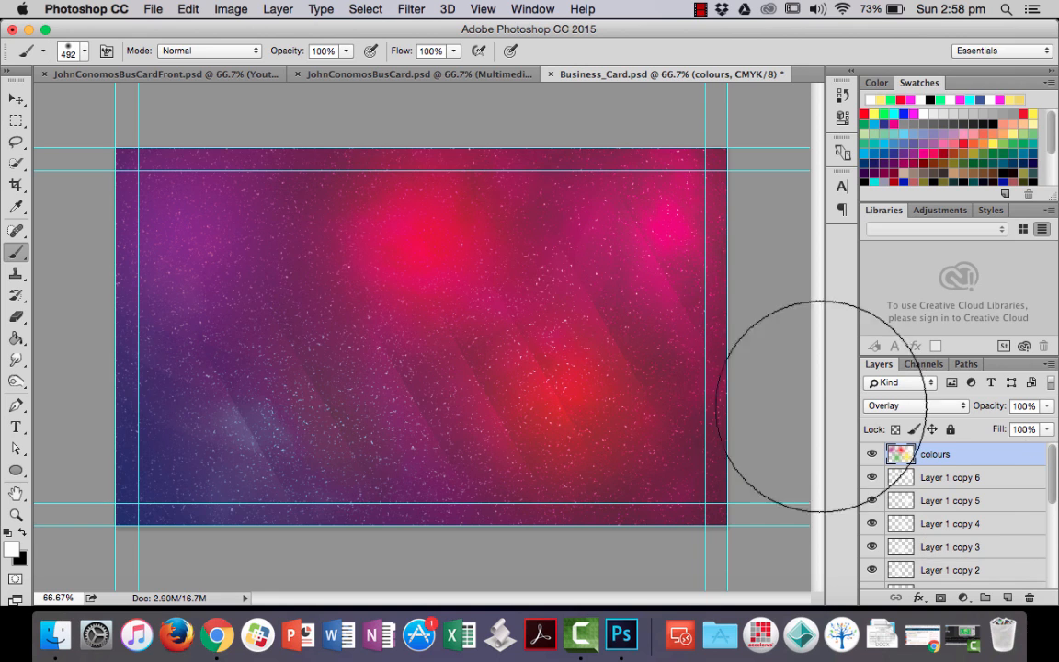
left_click(1049, 408)
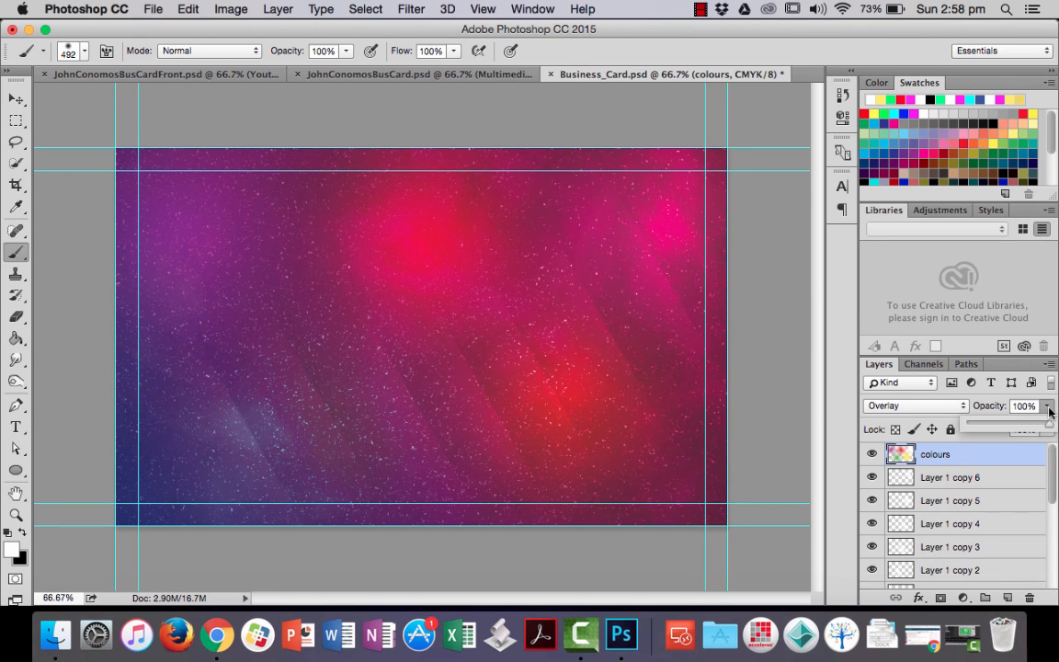
left_click(998, 428)
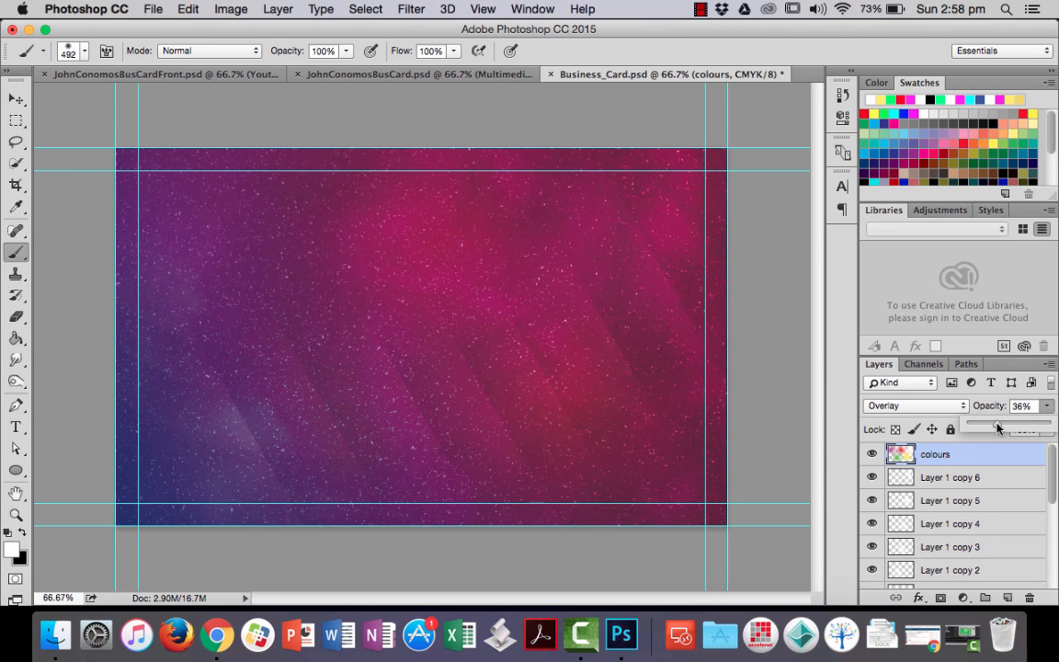
mouse_move(993, 426)
left_mouse_down()
mouse_move(1011, 424)
mouse_move(999, 426)
left_mouse_up()
left_click(1056, 411)
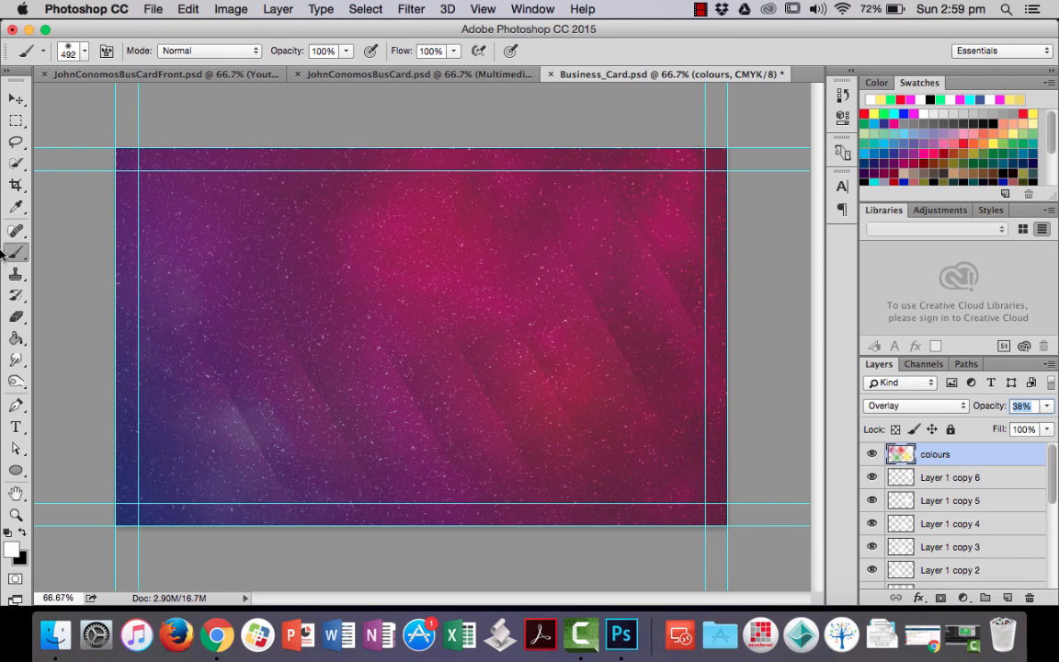
Add a white Copperplate Regular 9 pt text line near the card's middle with the cardholder's title and surname.
left_click(18, 427)
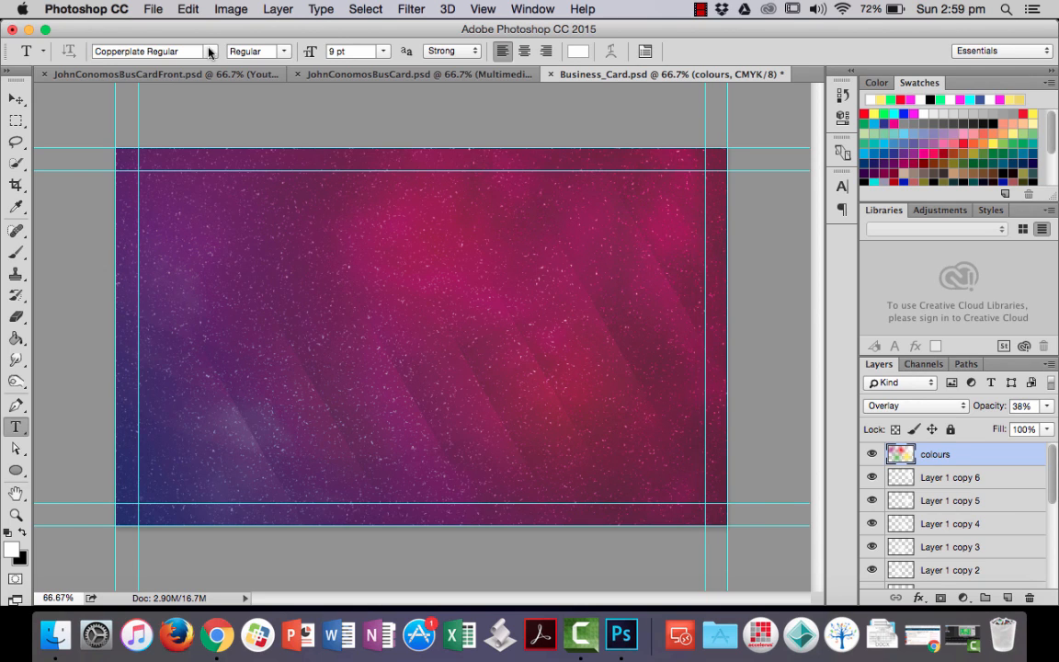
left_click(297, 307)
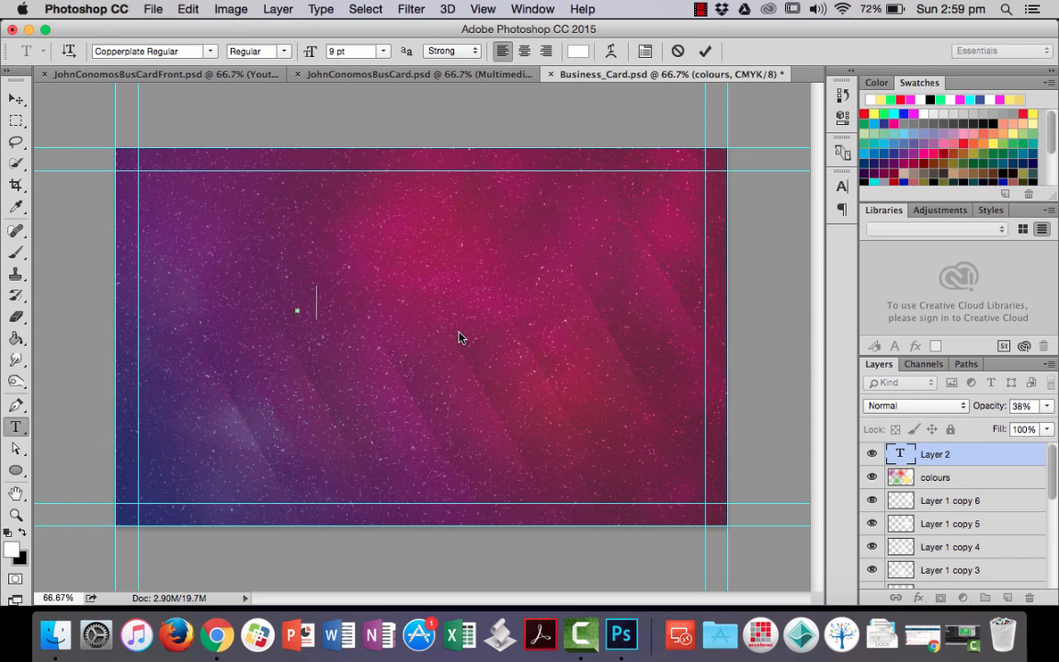
type("MR CO")
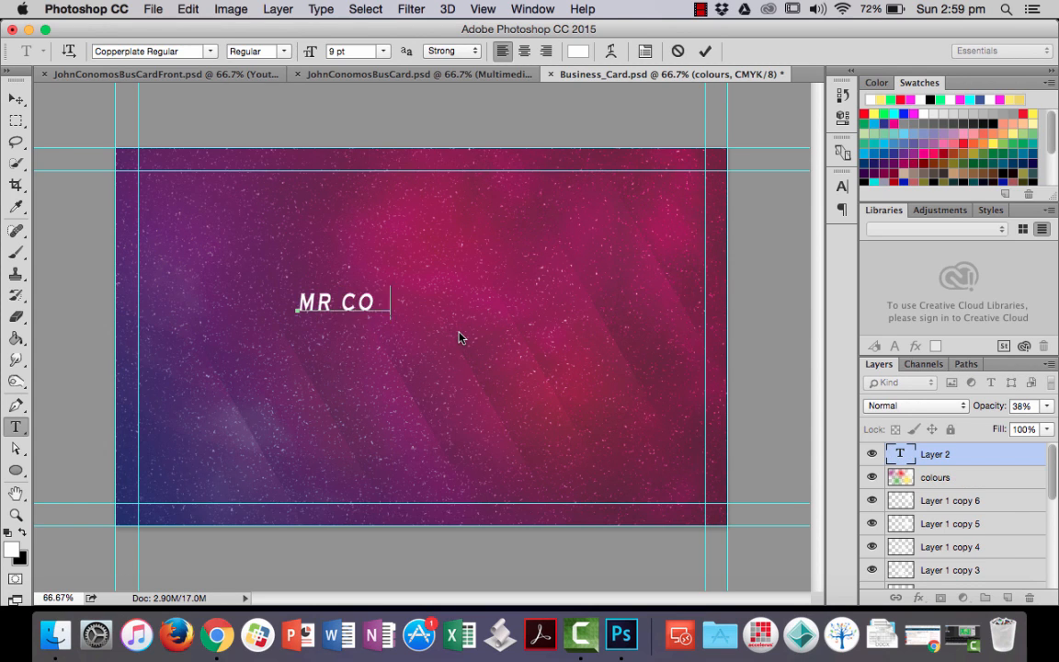
type("NOMOS")
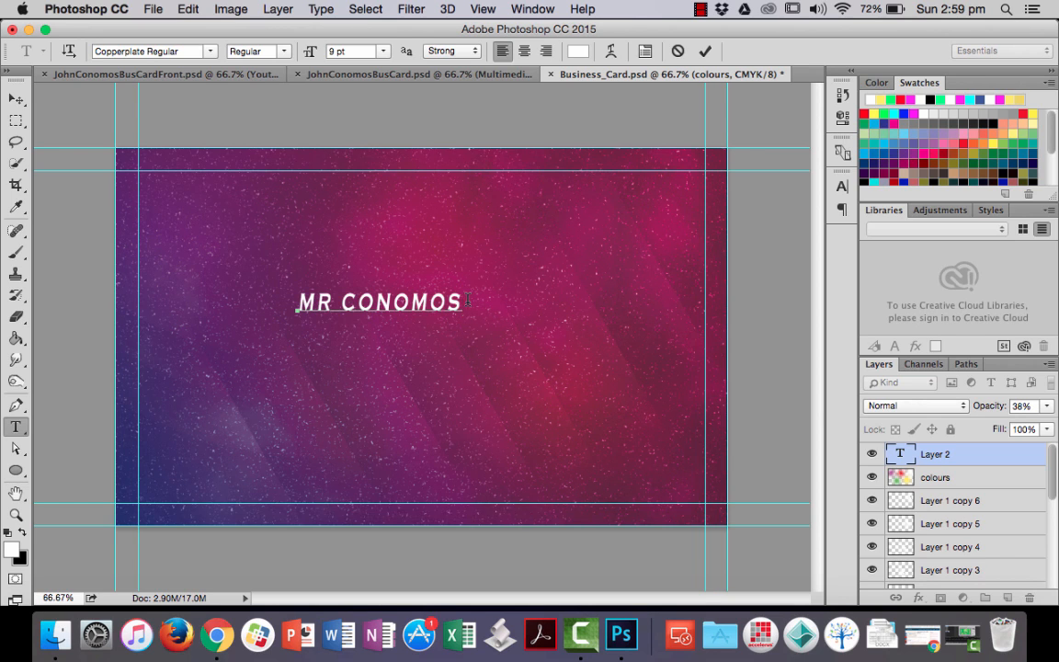
Set the font size of the whole name text to 18 pt in the character settings.
left_click_drag(462, 304, 296, 304)
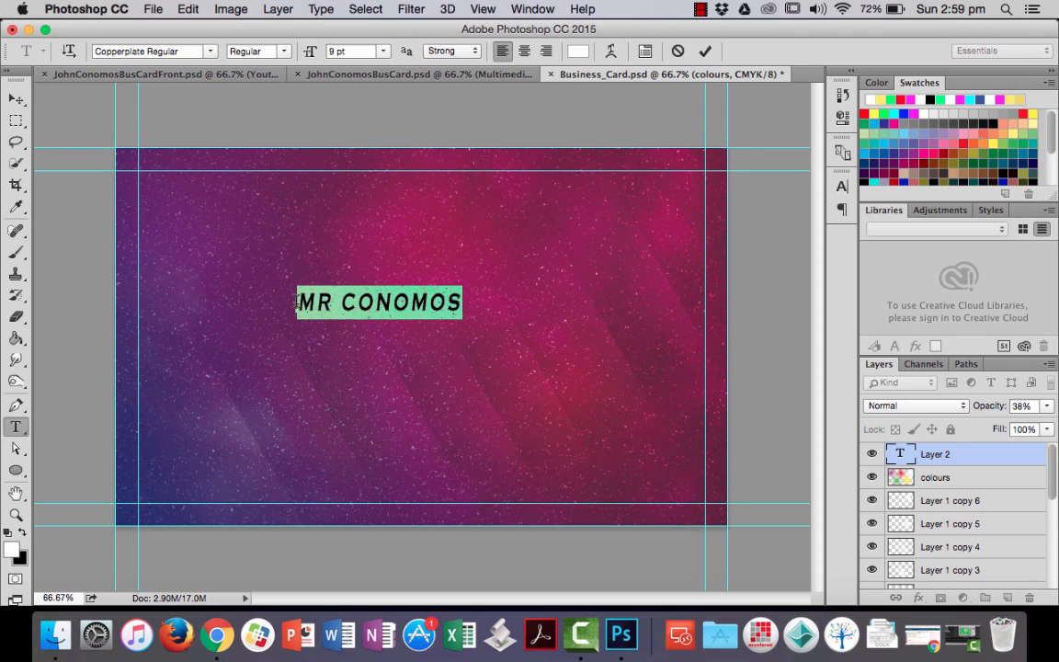
left_click(842, 186)
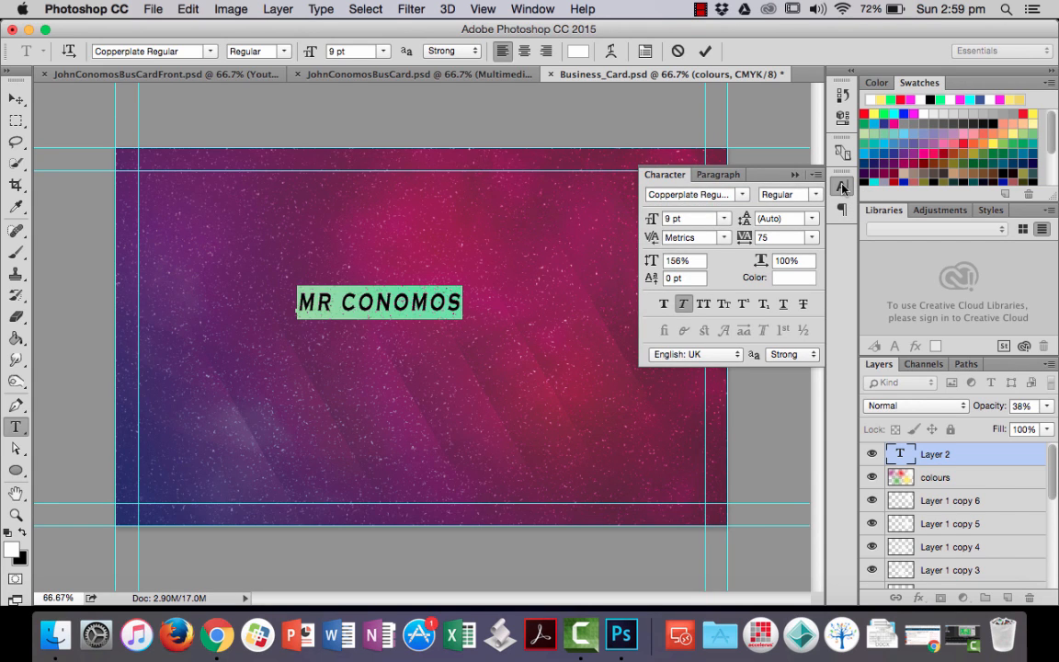
left_click(842, 186)
left_click(533, 9)
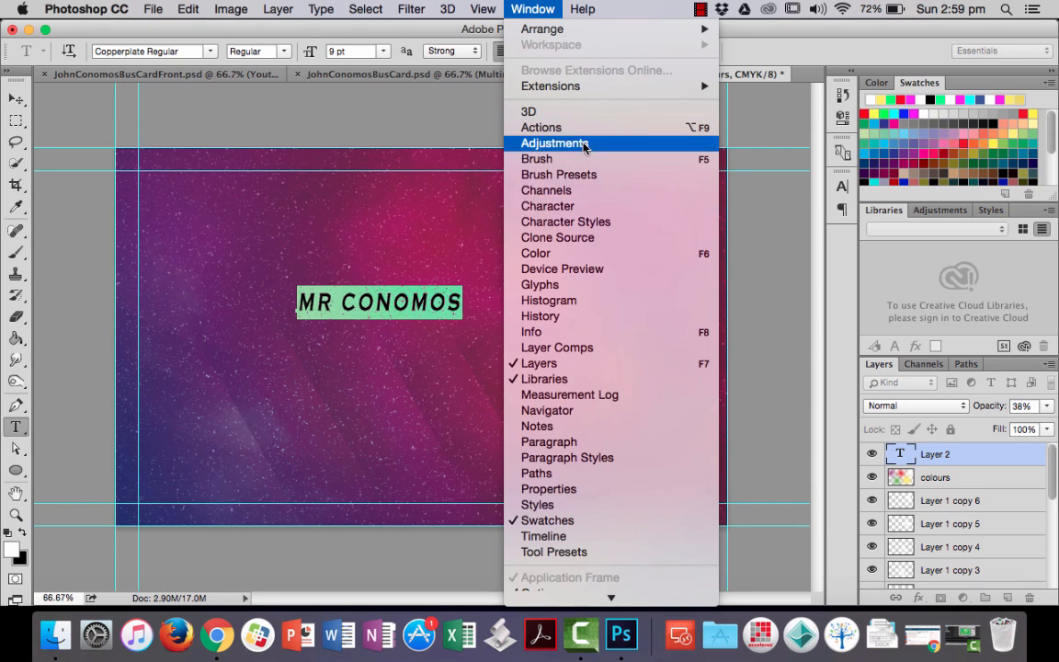
left_click(549, 206)
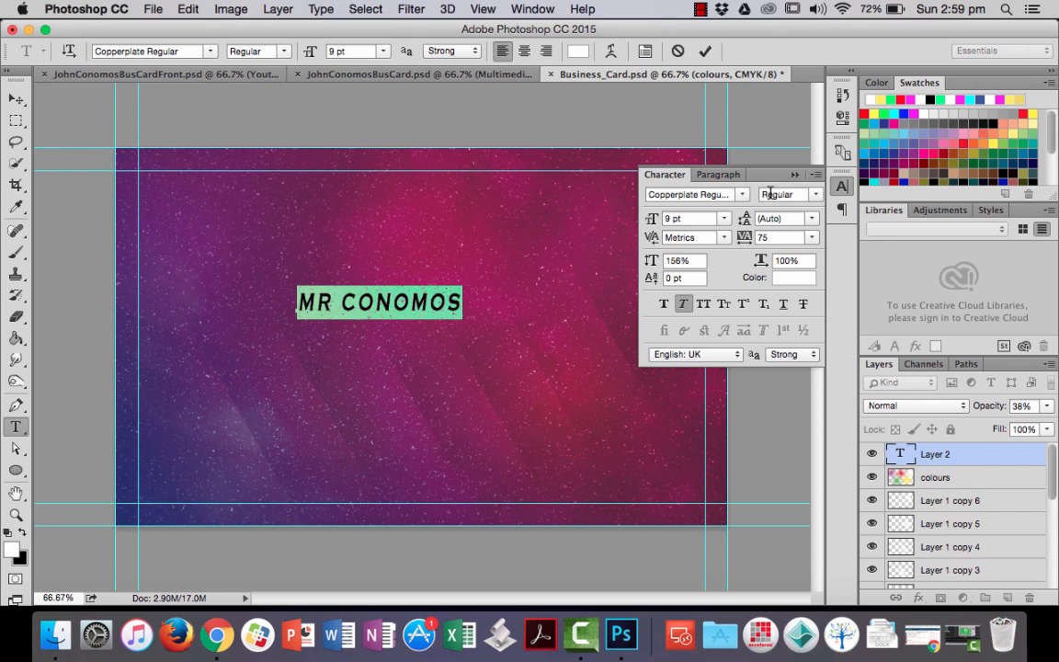
left_click(724, 219)
left_click(696, 342)
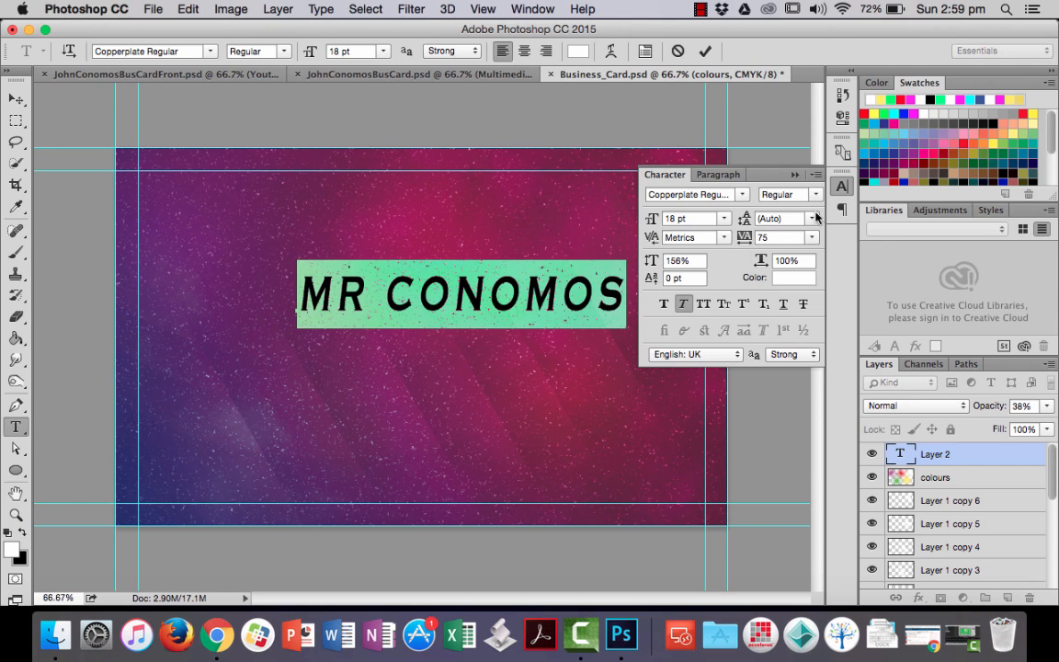
left_click(794, 175)
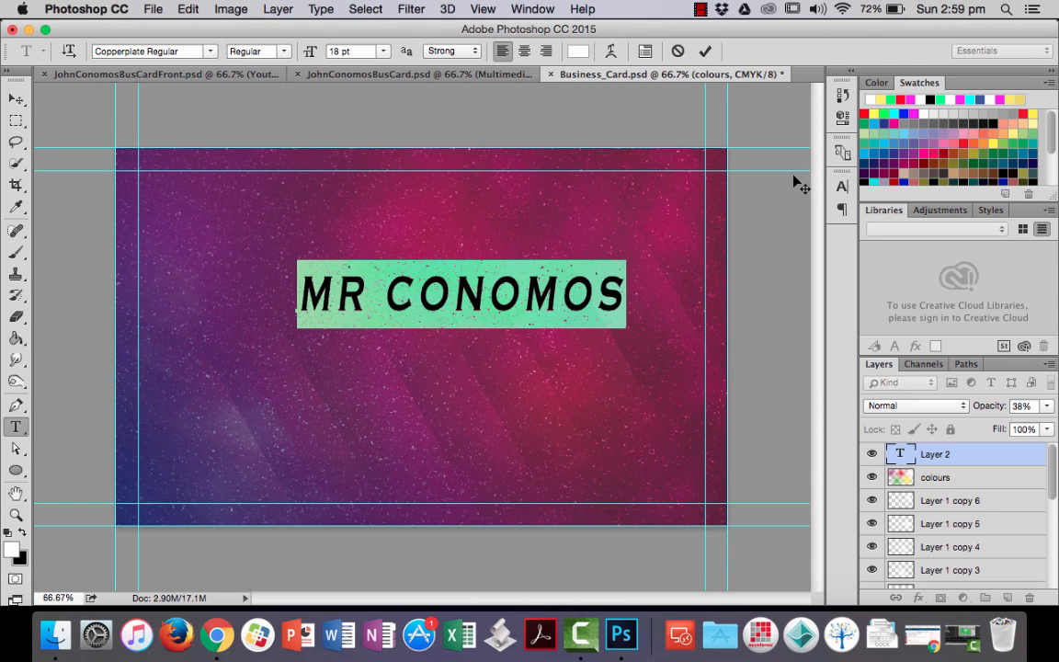
Centre the name text vertically and horizontally on the whole card, and clear the selection.
left_click(14, 99)
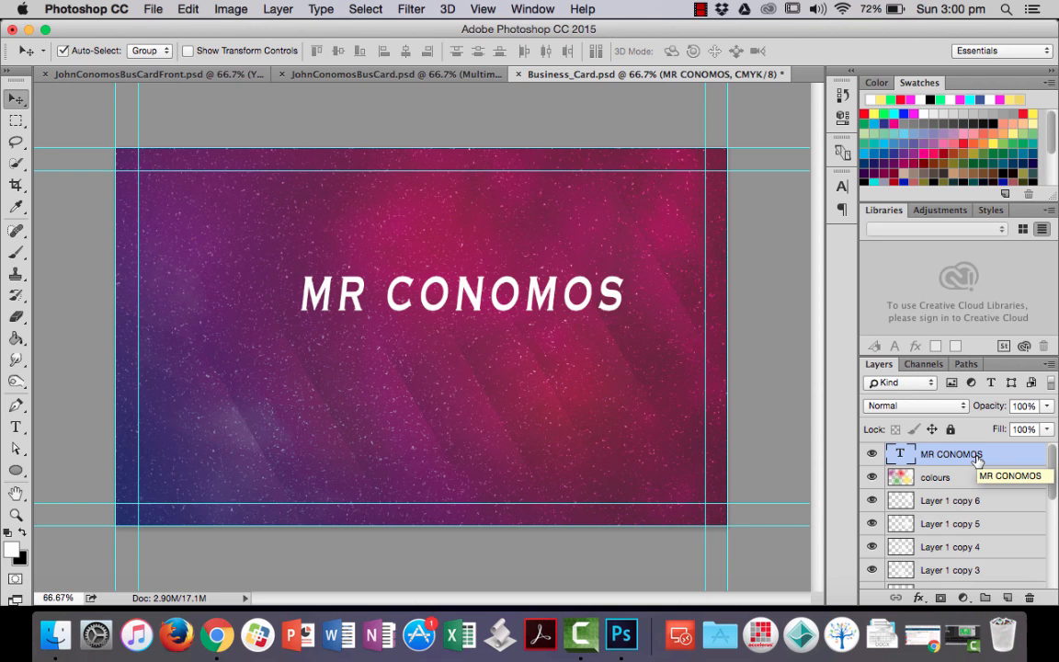
key("super+a")
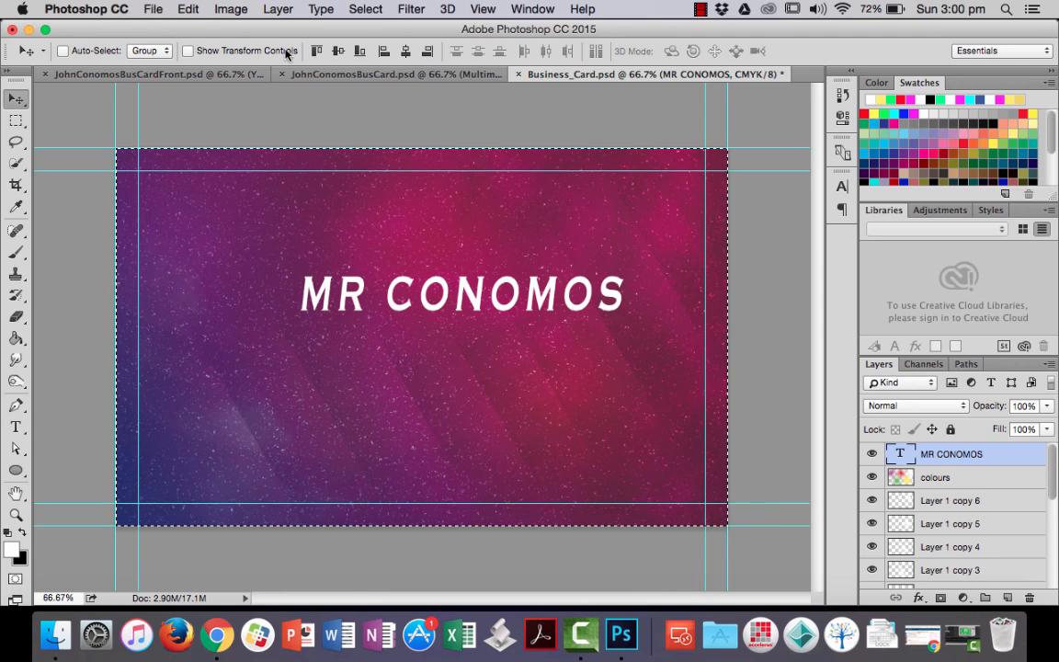
left_click(339, 53)
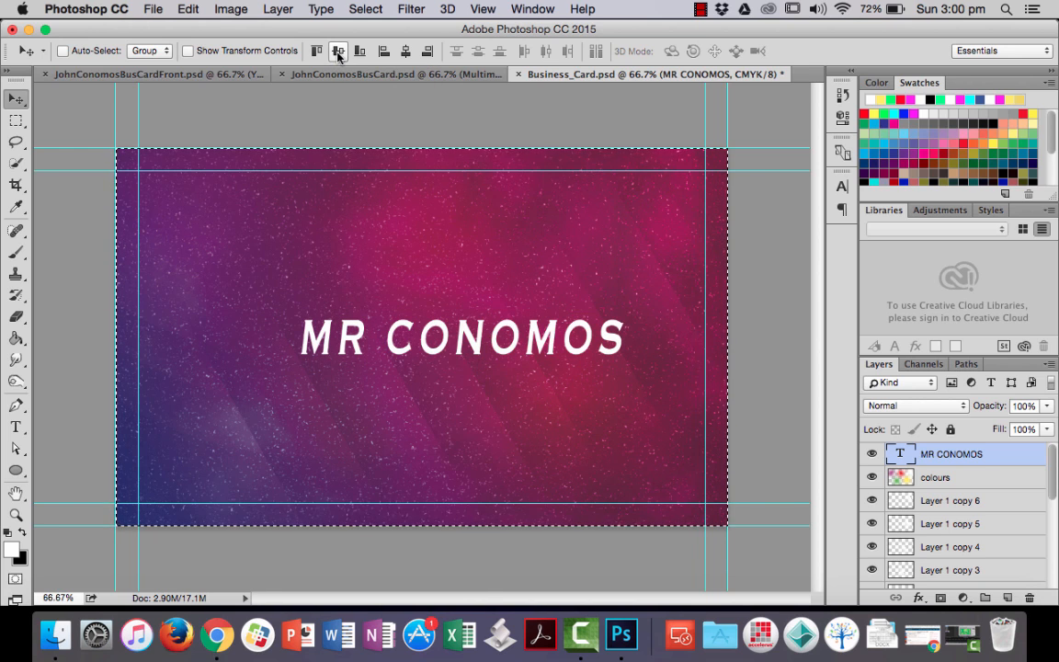
left_click(405, 52)
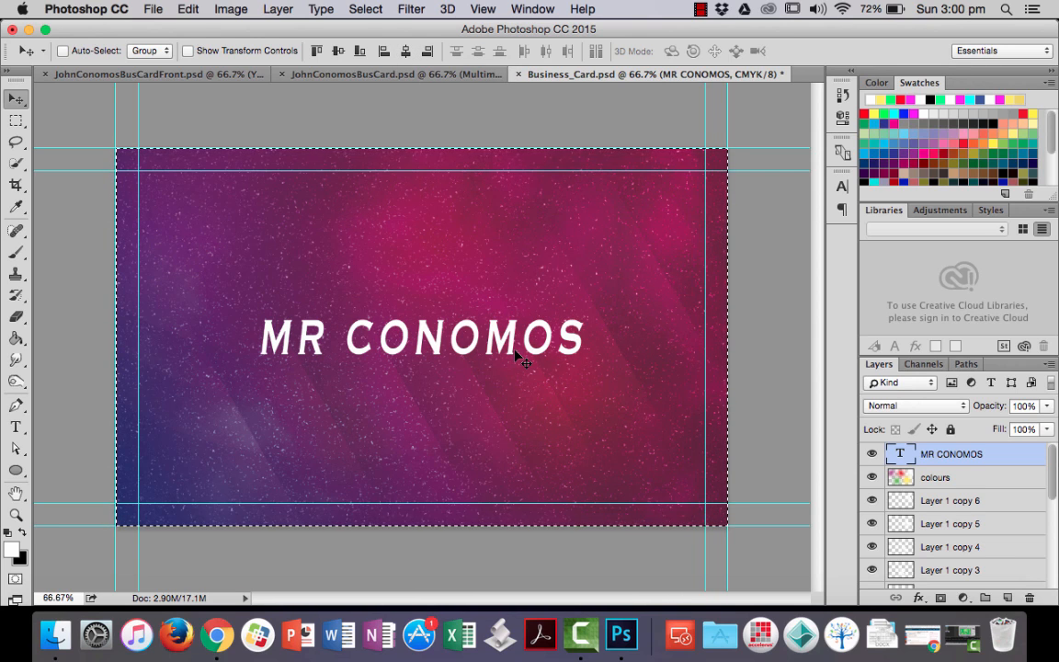
key("super")
key("super+d")
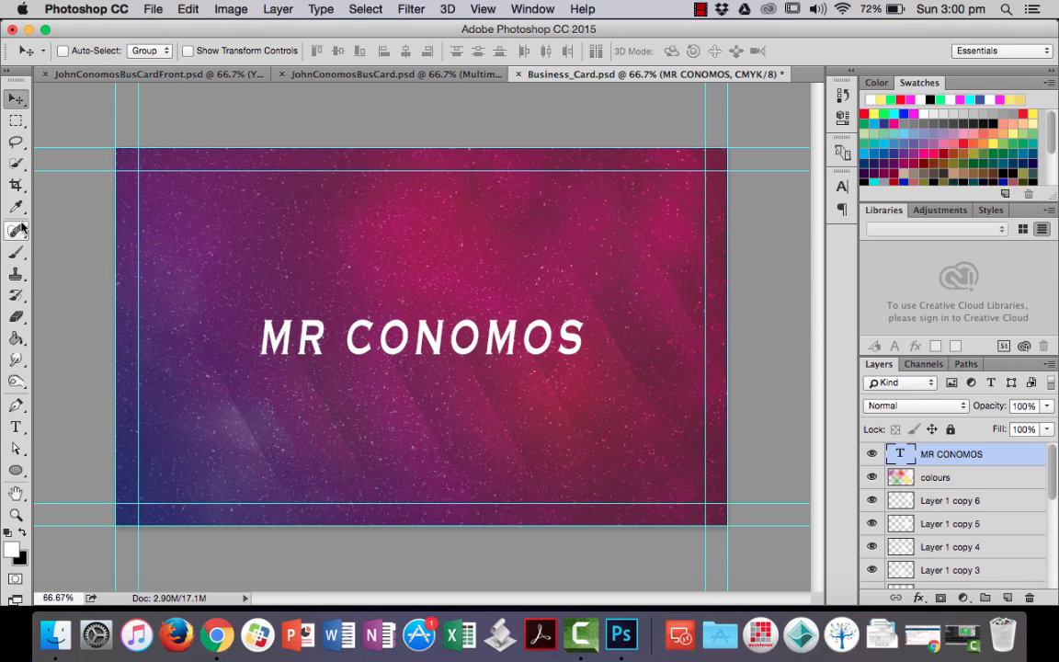
Add the 10 pt text "MULTIMEDIA TEACHER" below the name and move it up close beneath the name line.
left_click(15, 427)
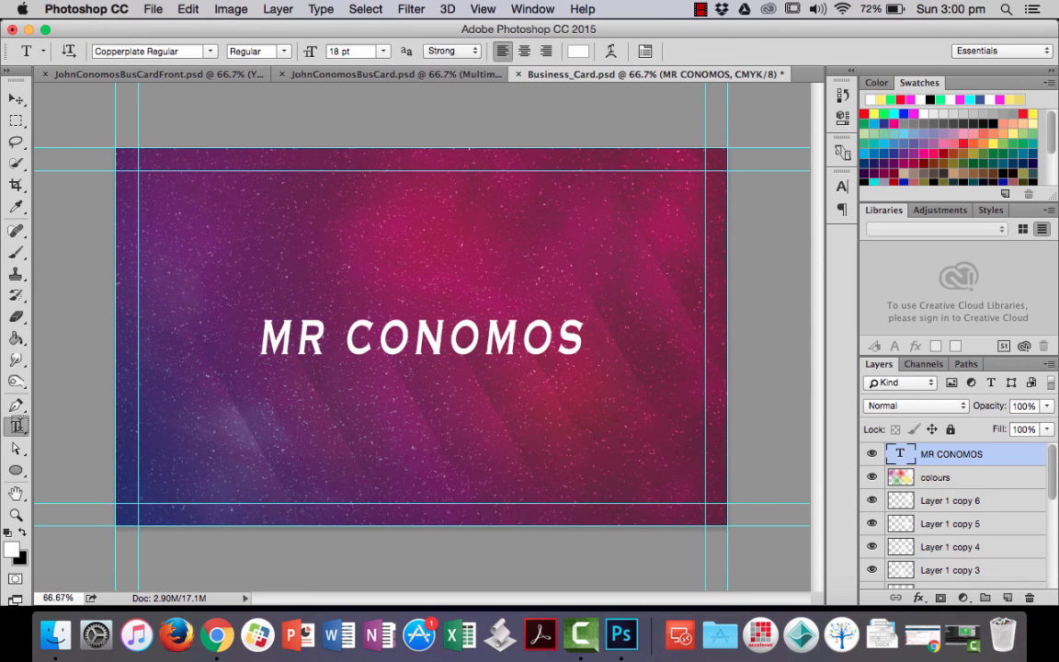
left_click(311, 402)
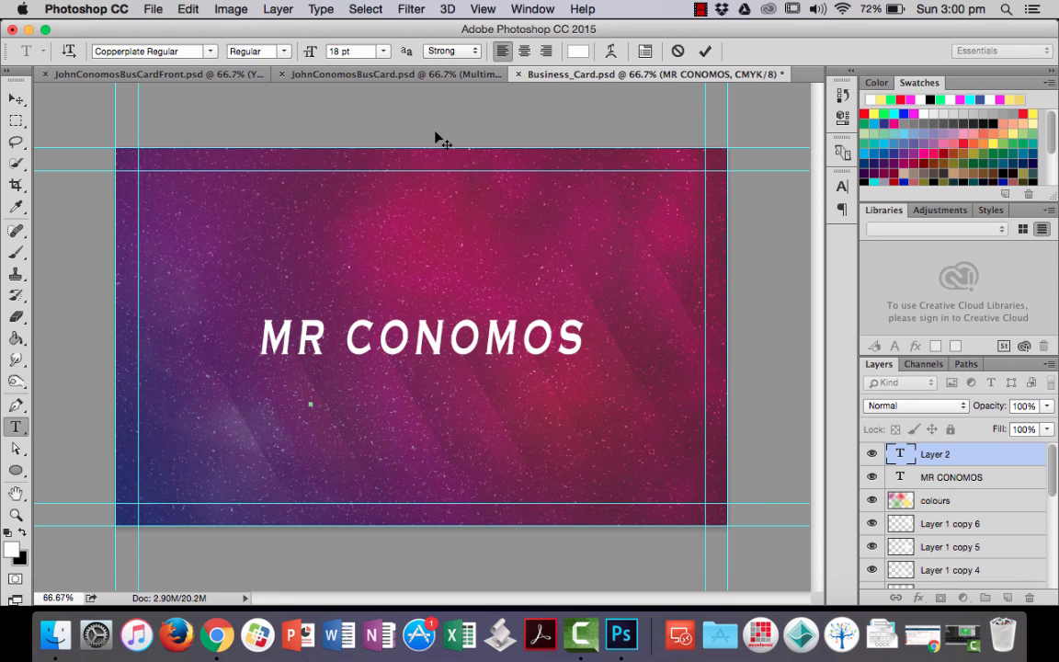
left_click(383, 51)
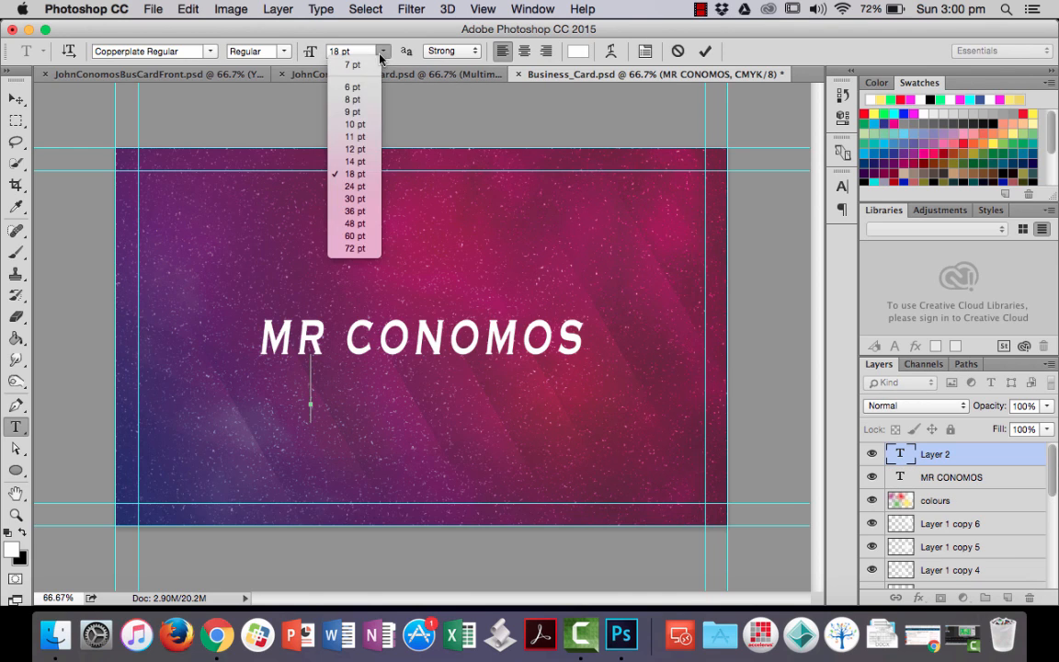
left_click(363, 126)
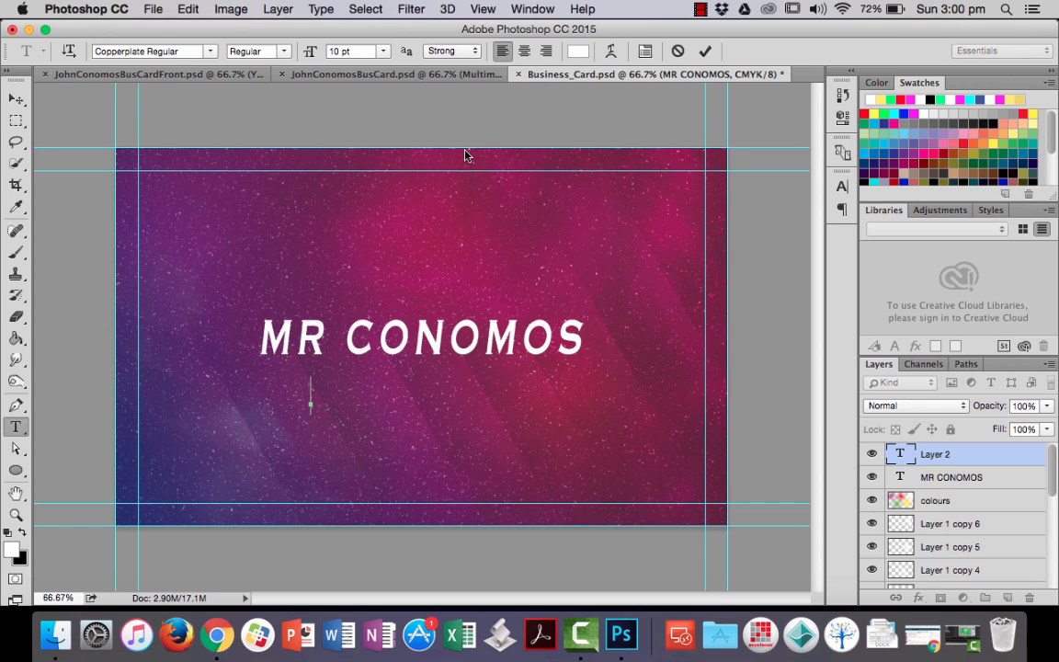
type("MULTI")
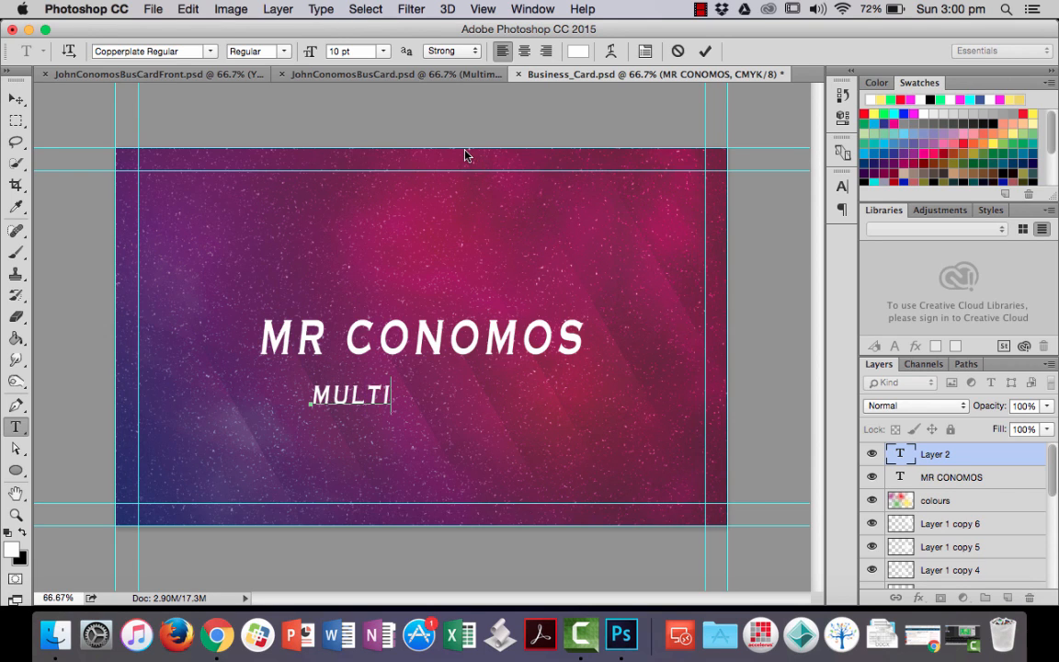
type("MEDIA T")
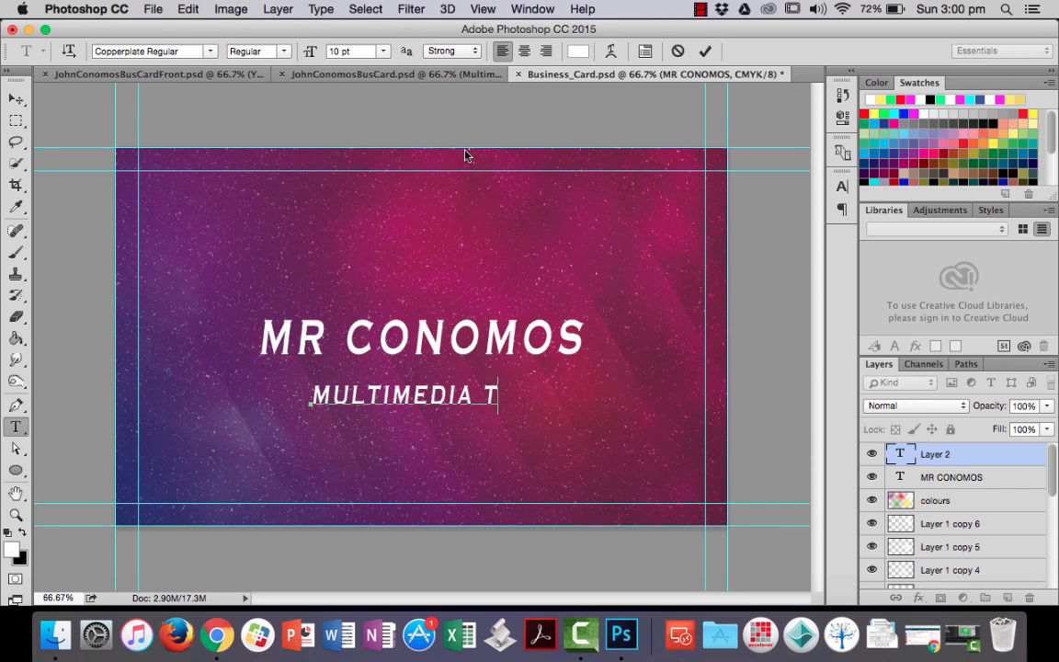
type("EA CHER")
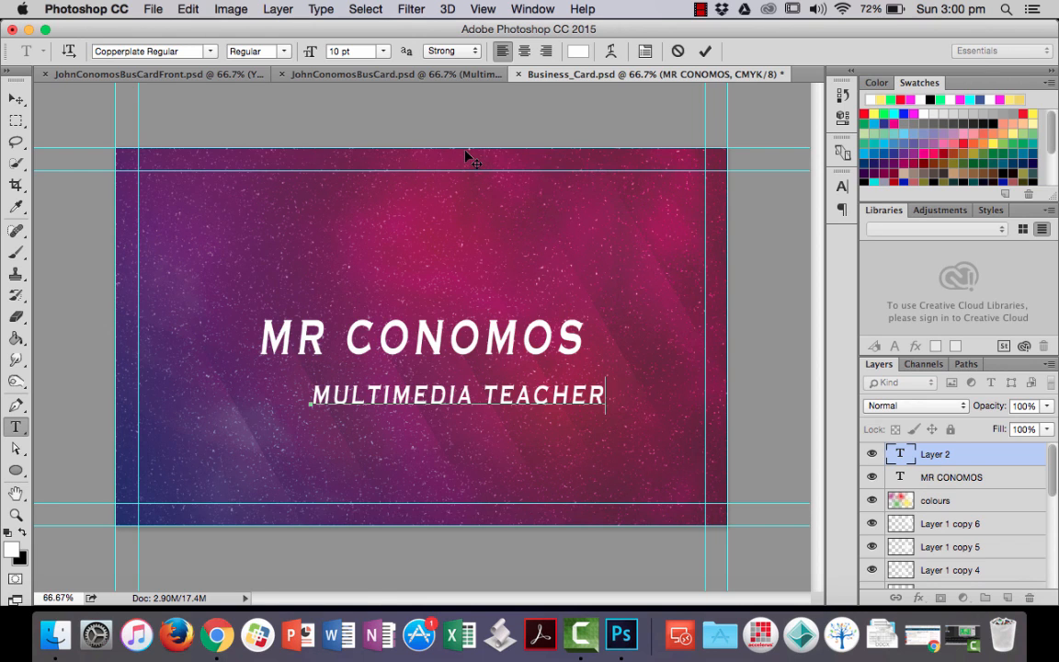
left_click(19, 99)
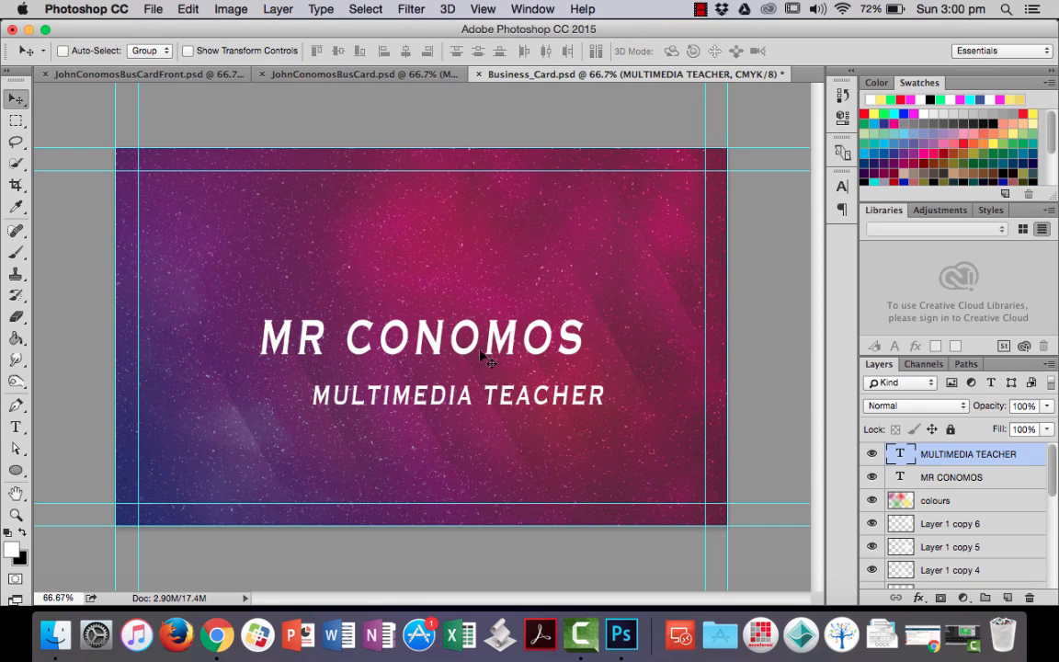
left_click_drag(414, 355, 465, 380)
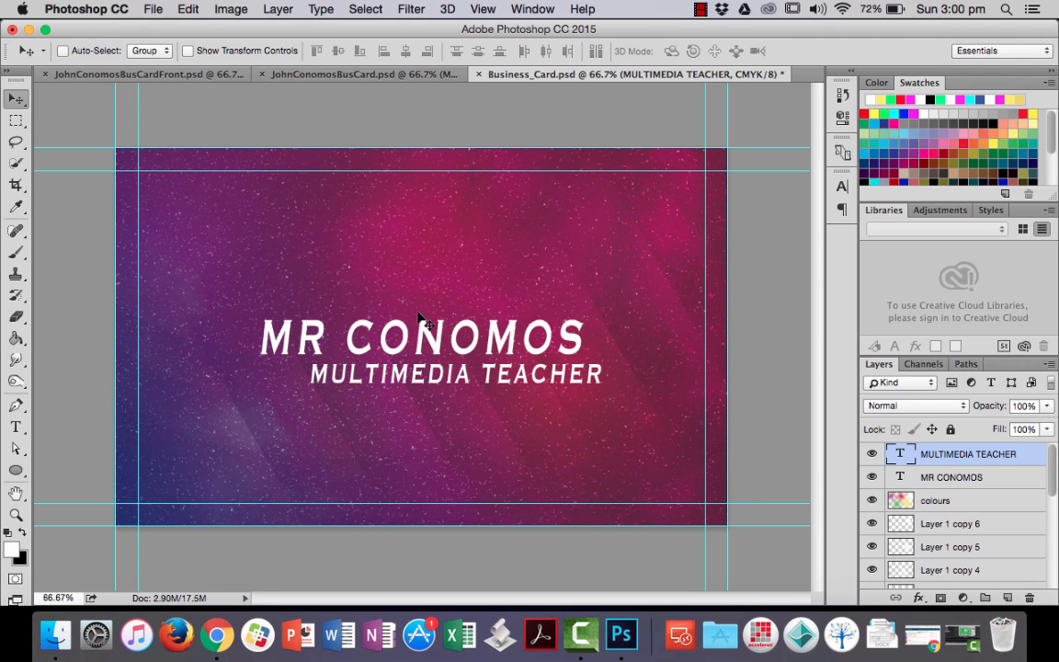